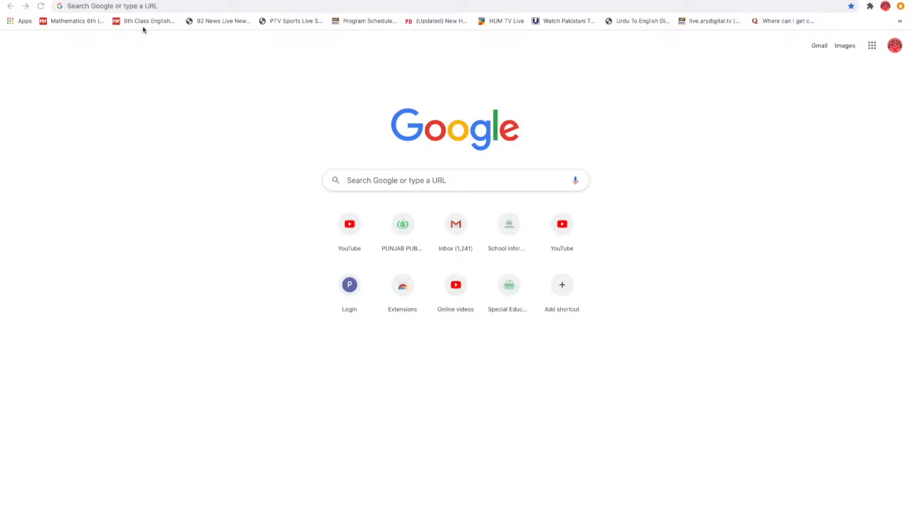
Open the Punjab Public Service Commission website at ppsc.gop.pk
left_click(176, 9)
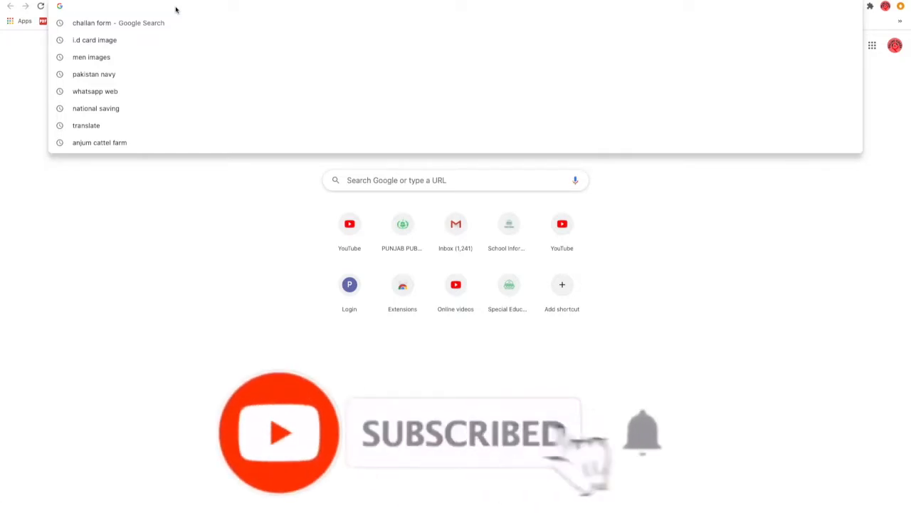
type("p")
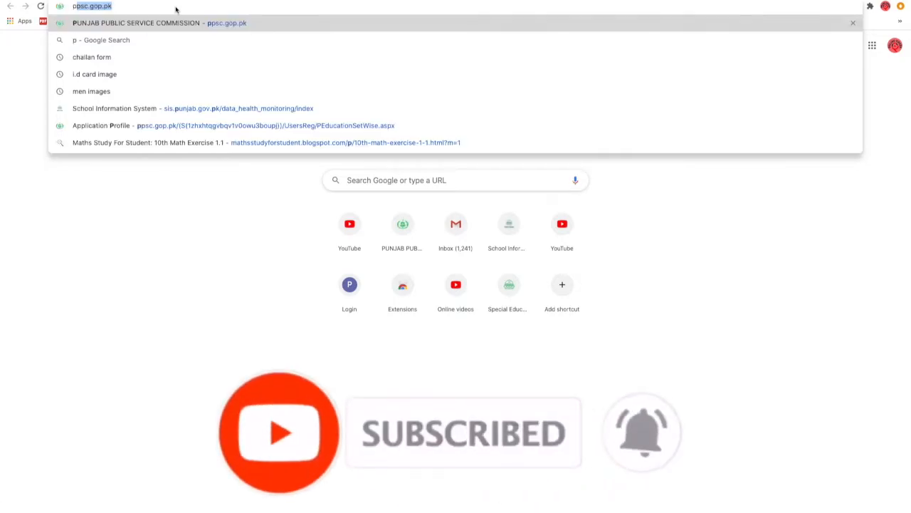
type("p")
key("Right")
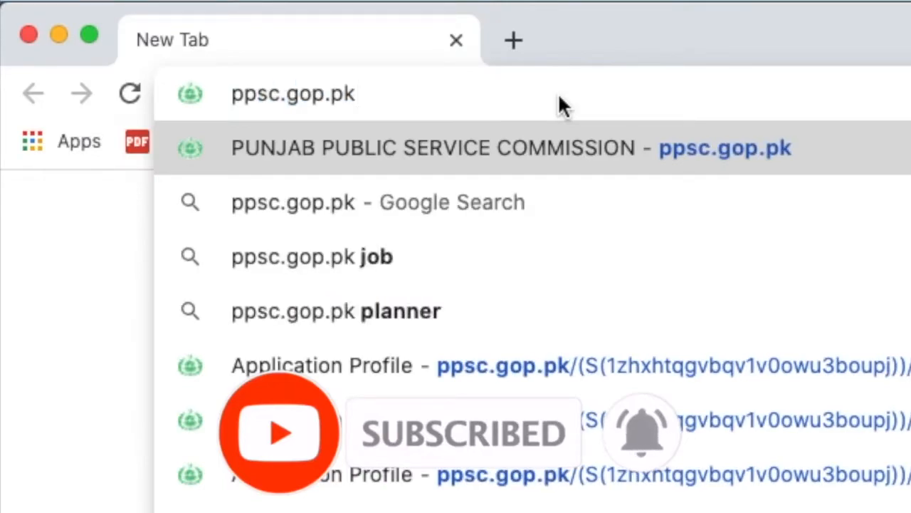
key("Return")
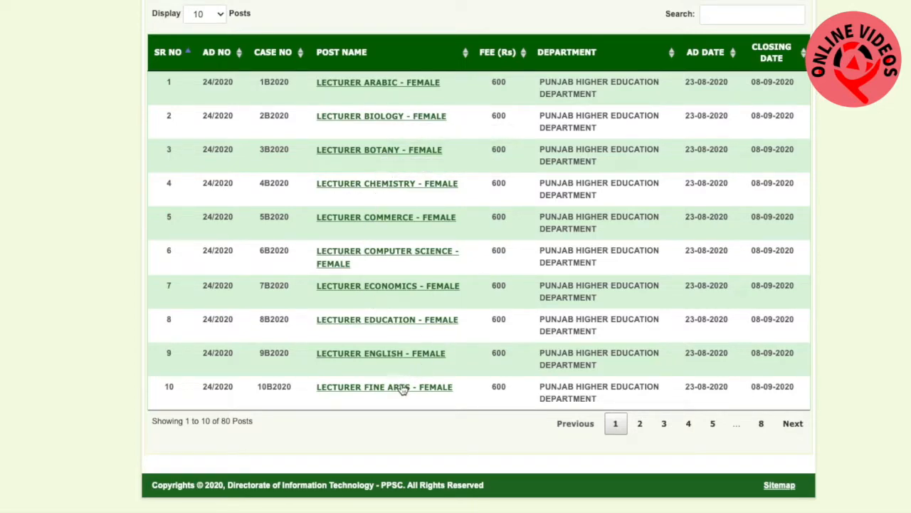
Find LECTURER BOTANY - MALE on page 4 of the posts list, open it, and acknowledge the policy on number of chances
left_click(640, 425)
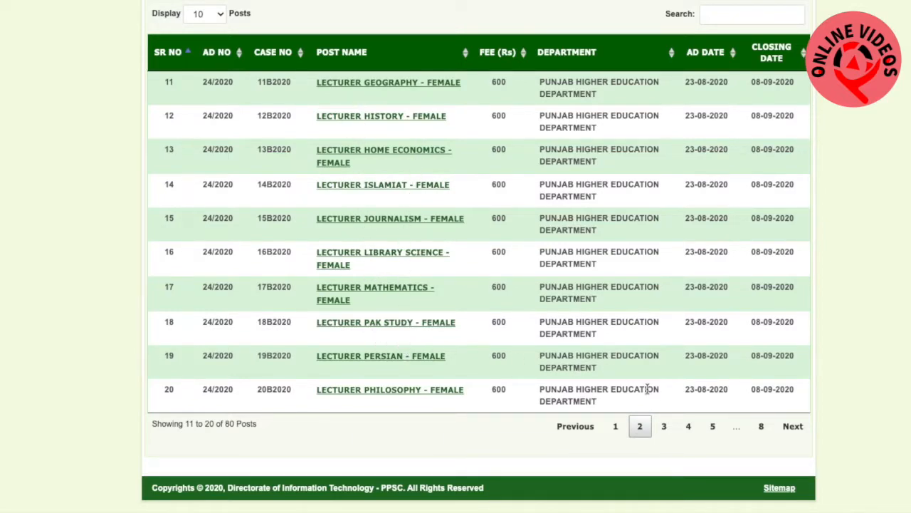
left_click(663, 426)
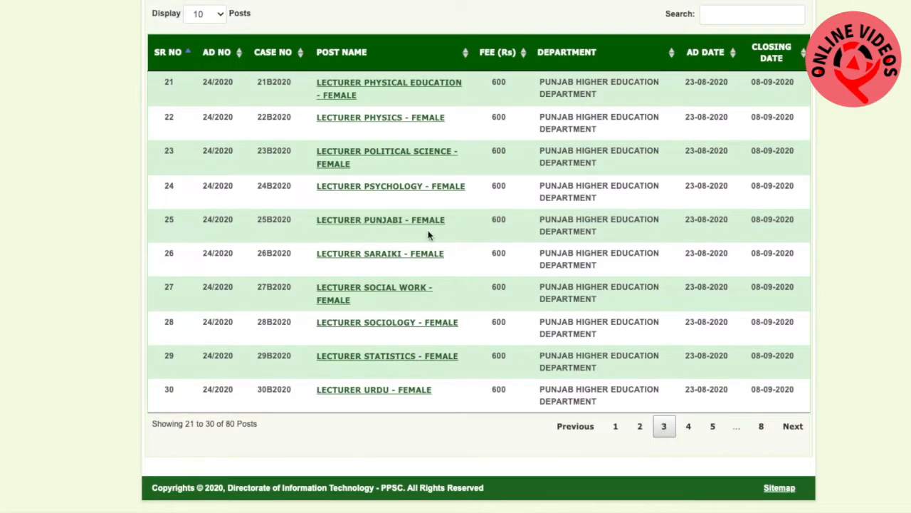
left_click(689, 426)
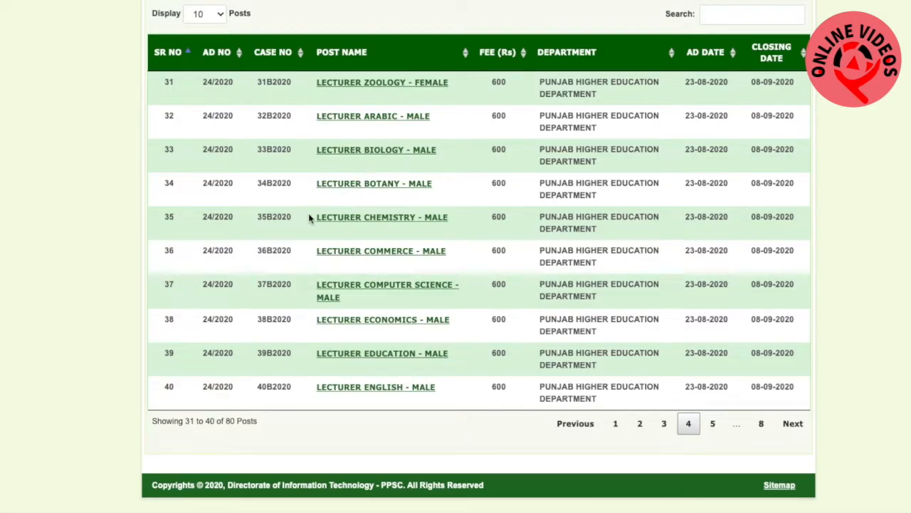
left_click(371, 186)
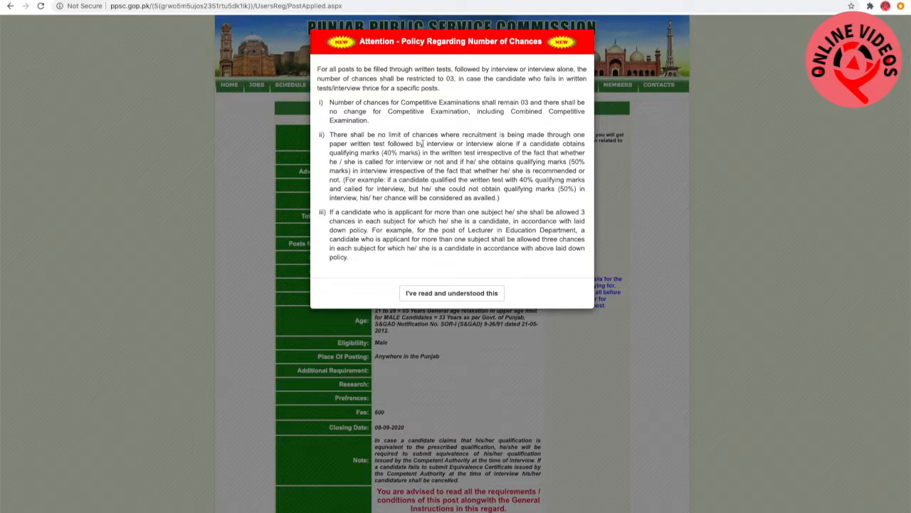
mouse_move(467, 196)
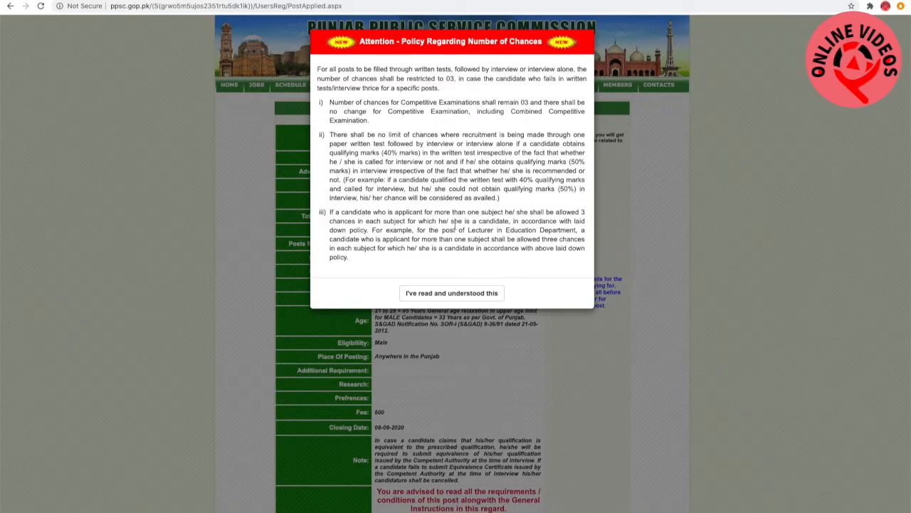
left_click(458, 294)
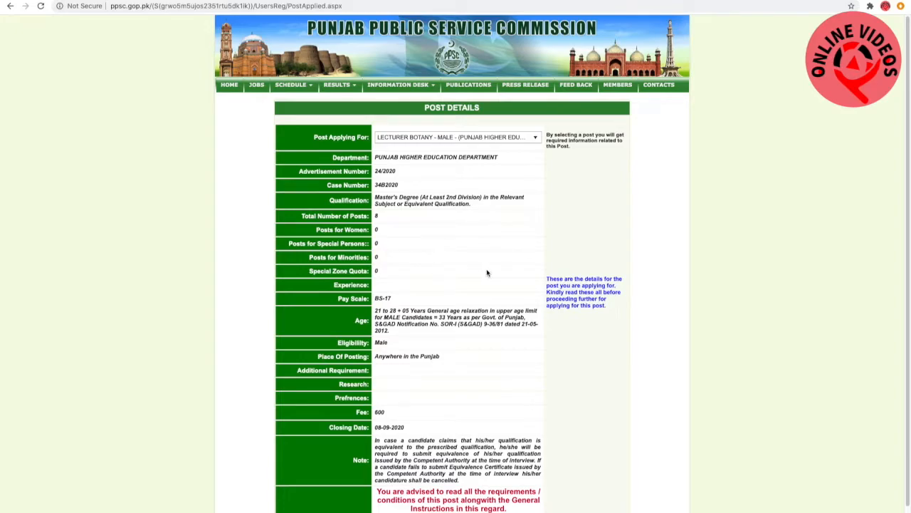
Proceed from the post details to the instructions, confirm having read the general guidelines, and apply online
scroll(486, 275, "down", 1)
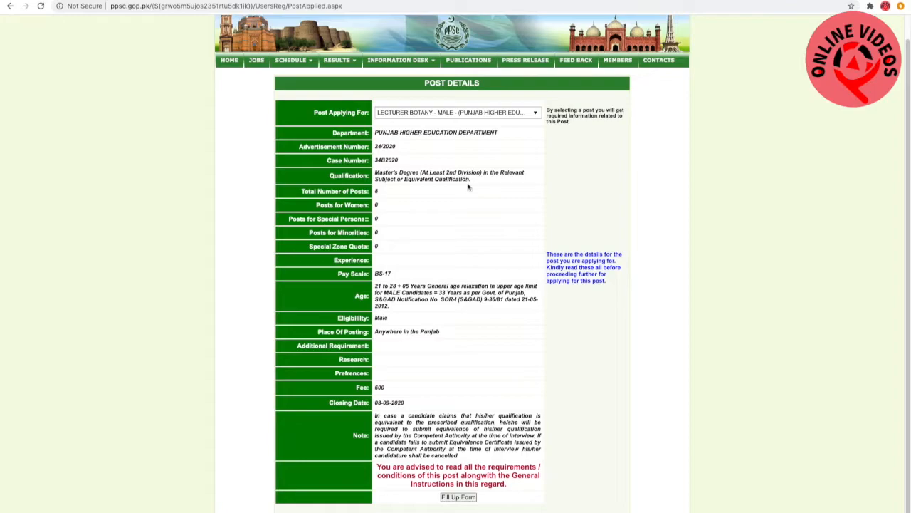
scroll(437, 220, "down", 1)
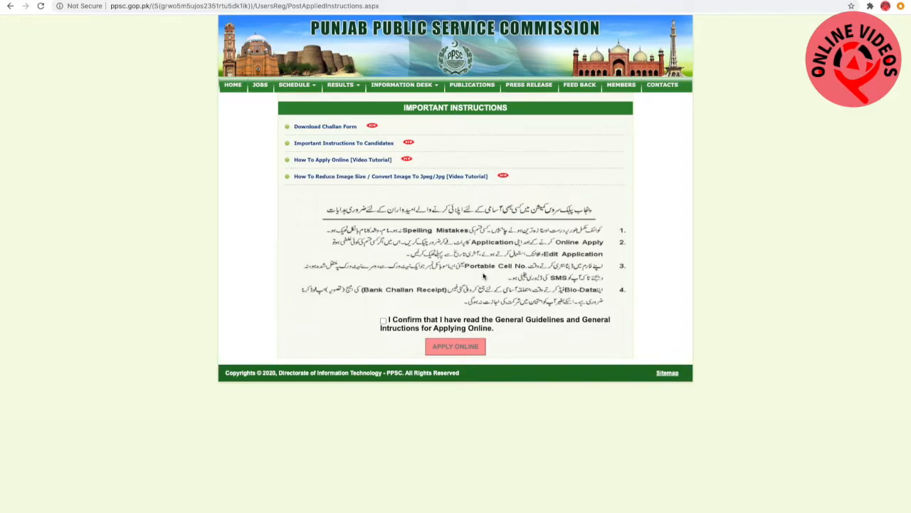
left_click(383, 321)
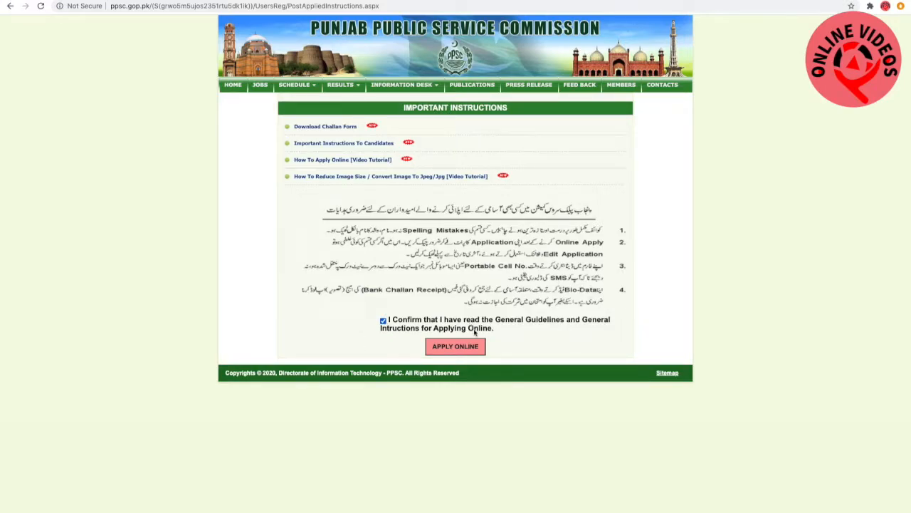
left_click(461, 346)
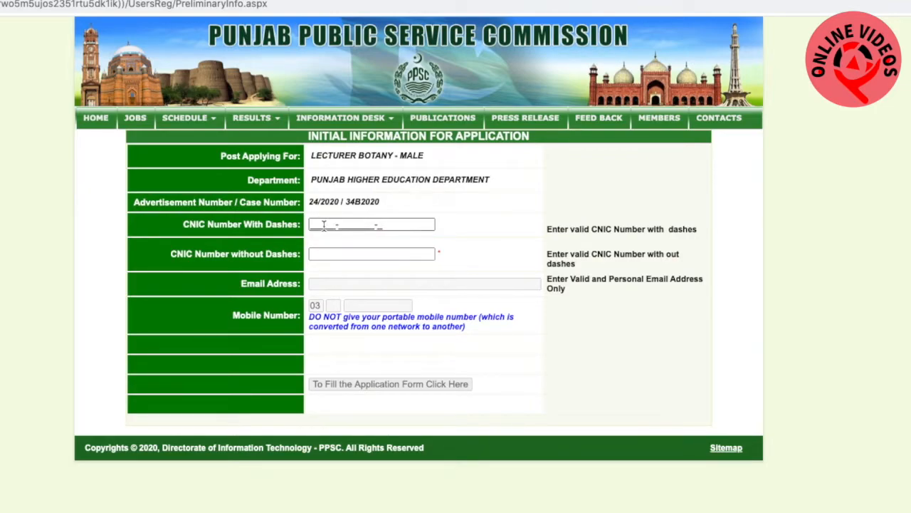
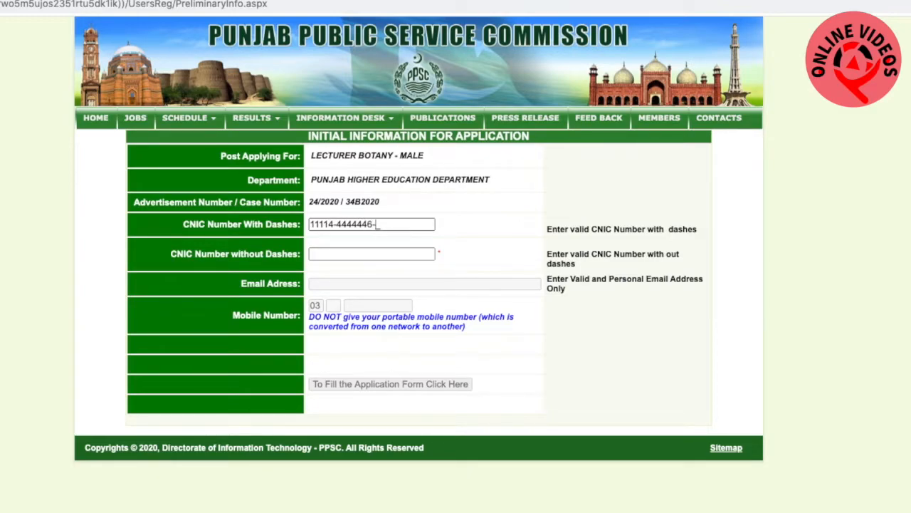
Enter the applicant's CNIC number in the field that requires dashes
key("BackSpace")
Enter the applicant's CNIC number again in the field that requires no dashes
left_click(323, 254)
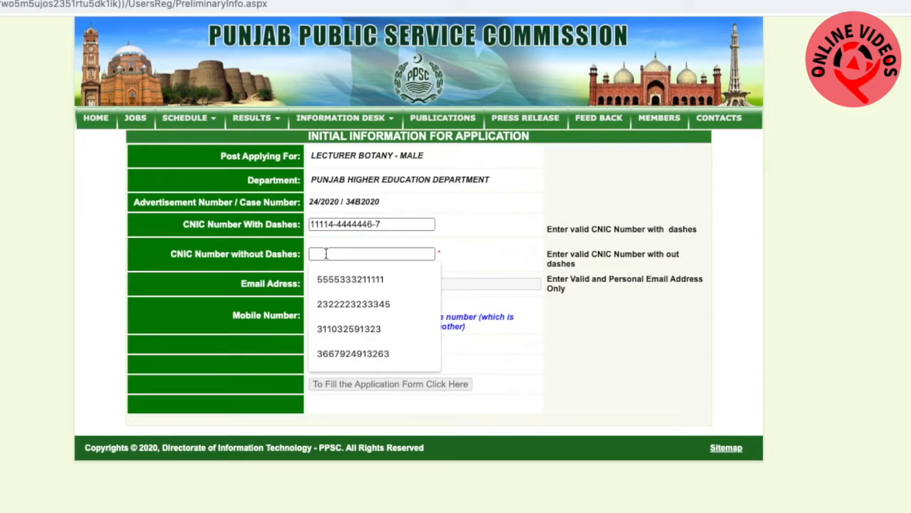
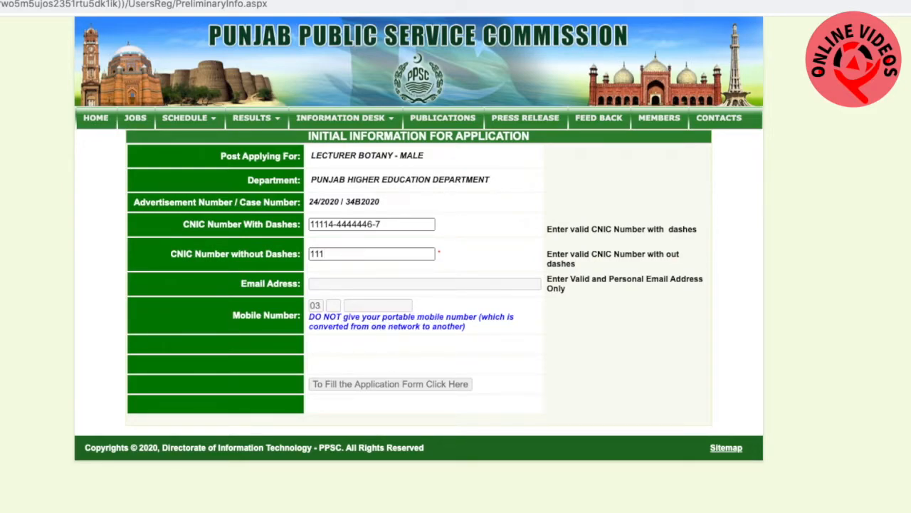
Fill in the applicant's email address using a previously saved entry
left_click(348, 284)
left_click(351, 283)
left_click(361, 311)
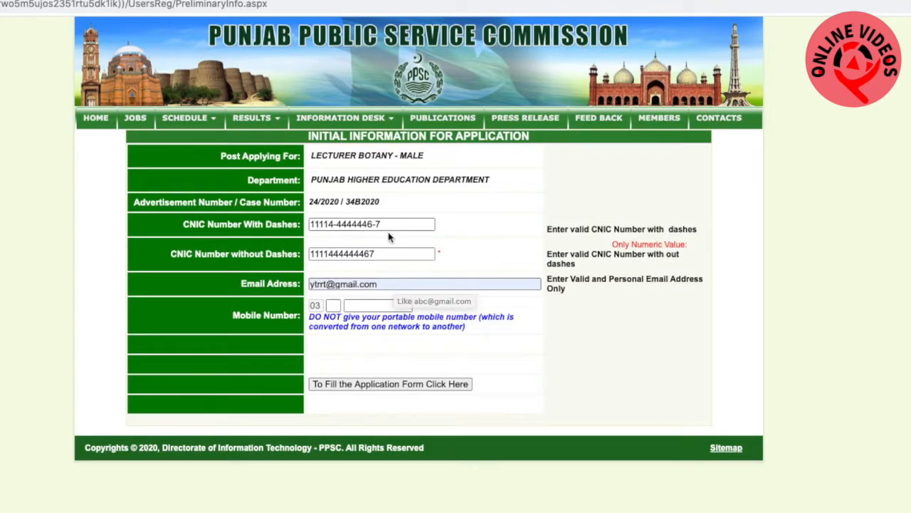
Fill in the applicant's mobile number with saved entries and continue to the next part of the application form
left_click(337, 305)
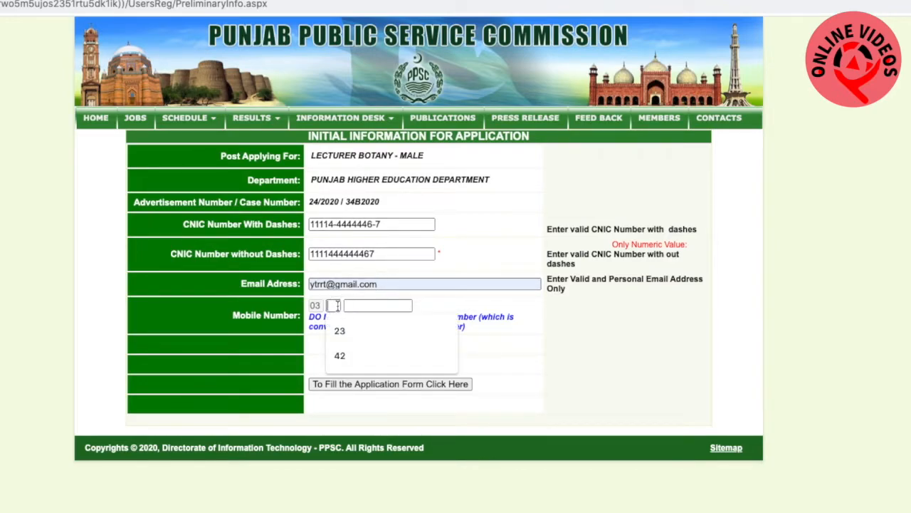
left_click(339, 328)
left_click(363, 307)
left_click(371, 331)
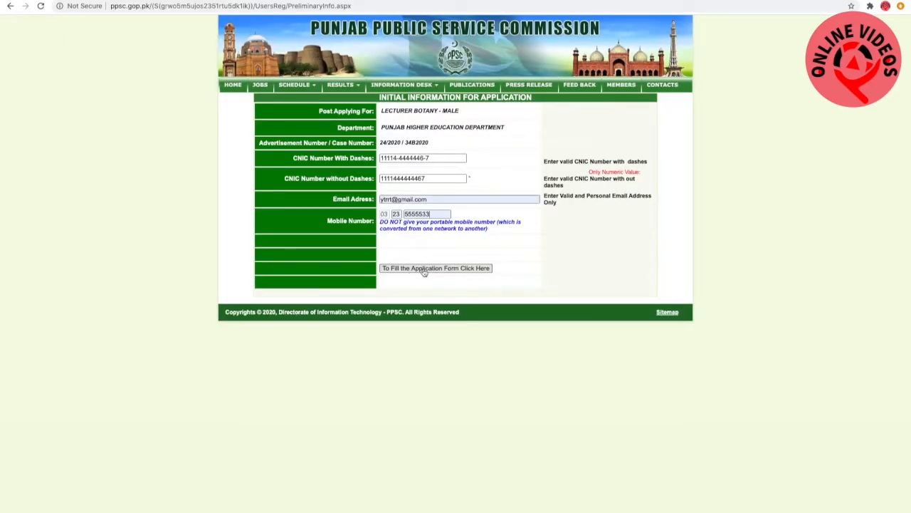
left_click(424, 268)
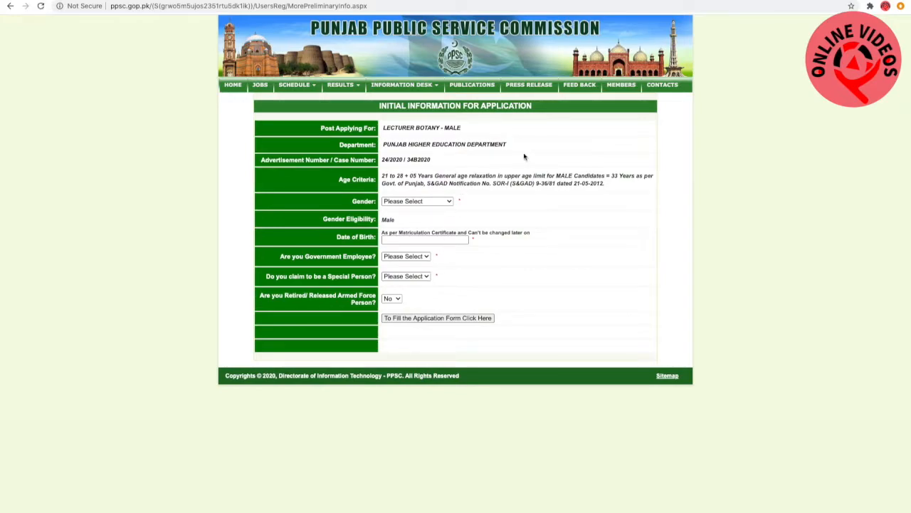
Set the gender to Male and choose the applicant's date of birth in the calendar
left_click(443, 202)
left_click(475, 240)
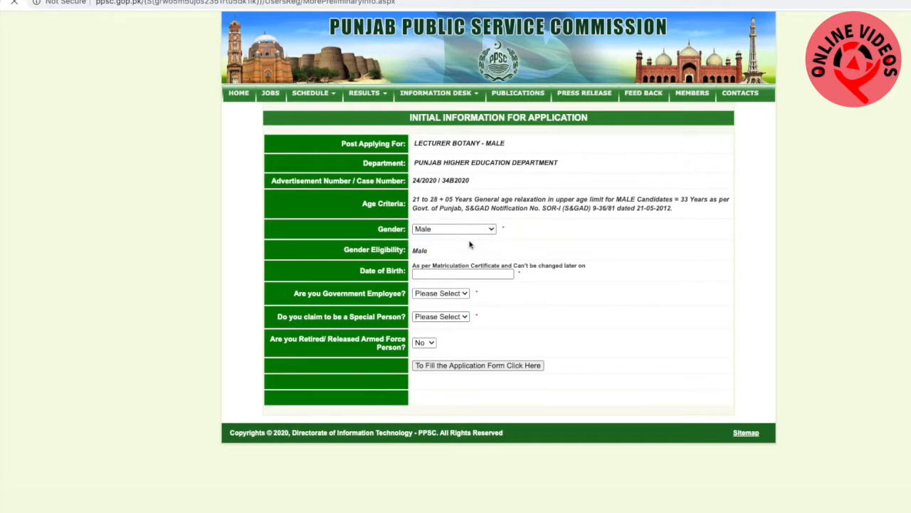
left_click(477, 275)
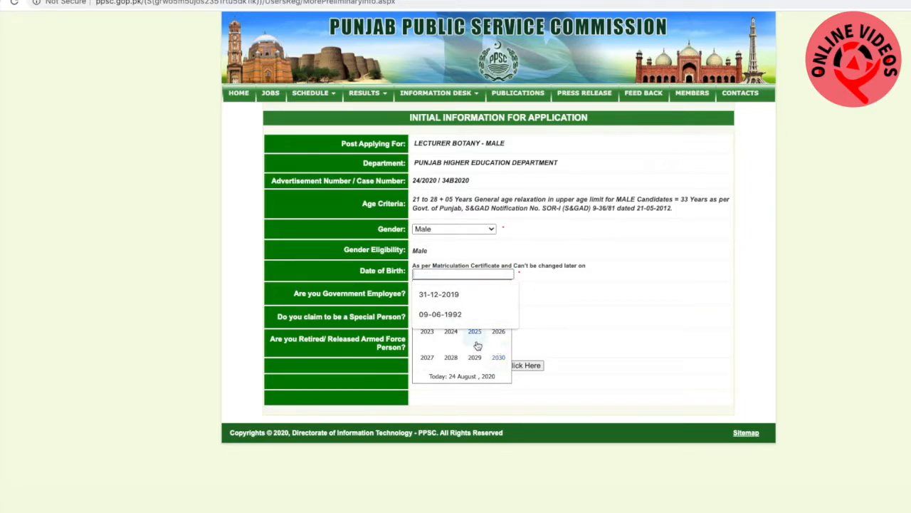
left_click(503, 381)
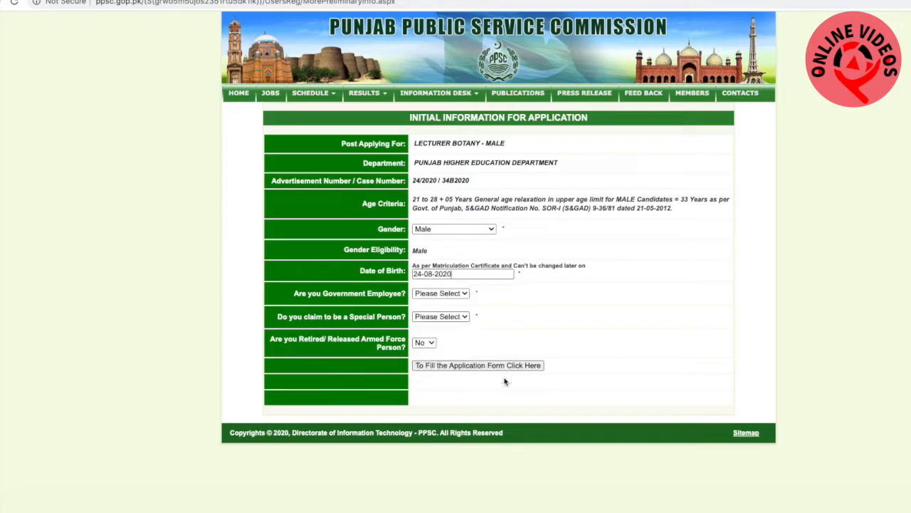
left_click(470, 275)
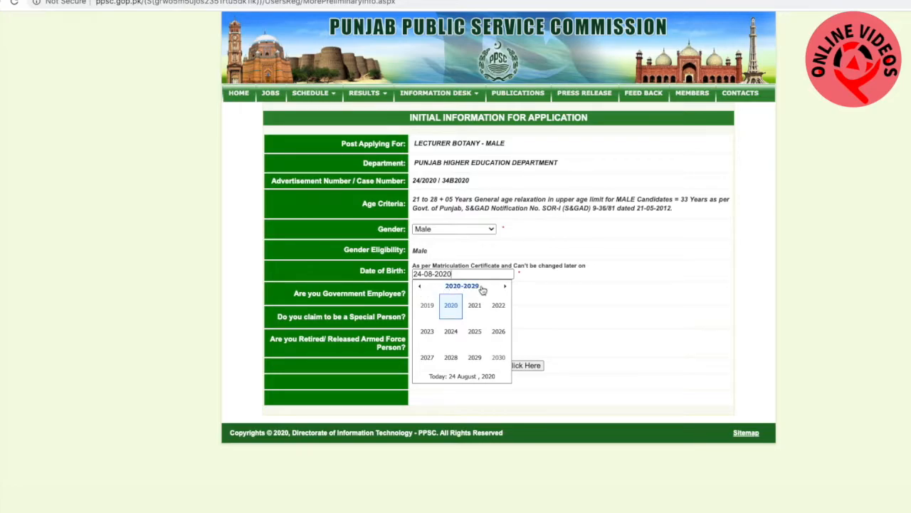
left_click(422, 288)
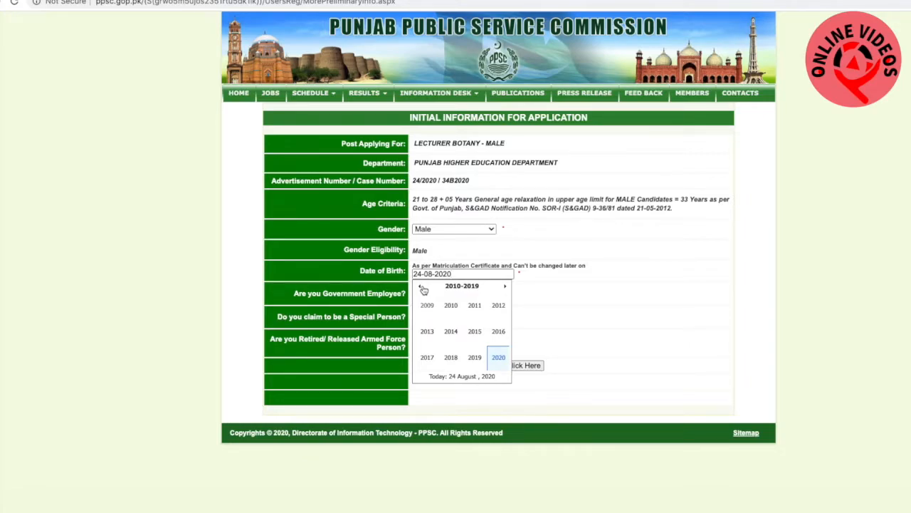
left_click(422, 288)
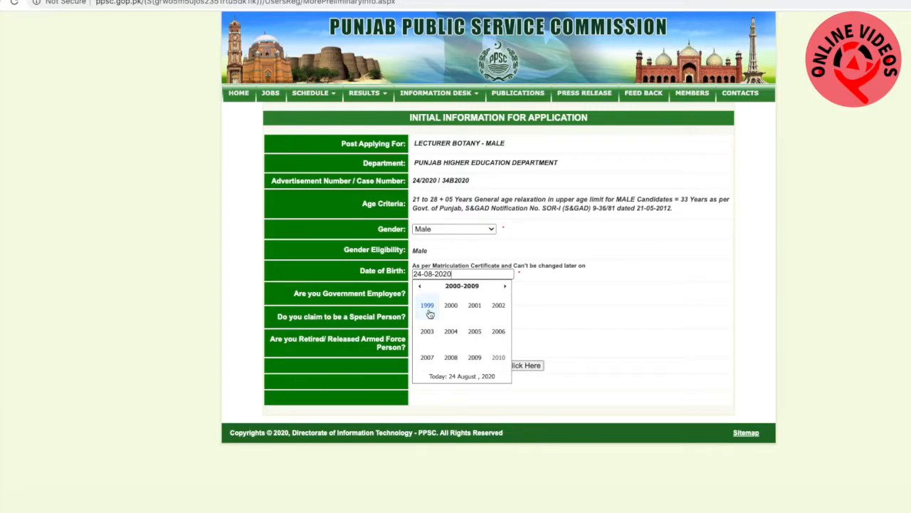
left_click(422, 288)
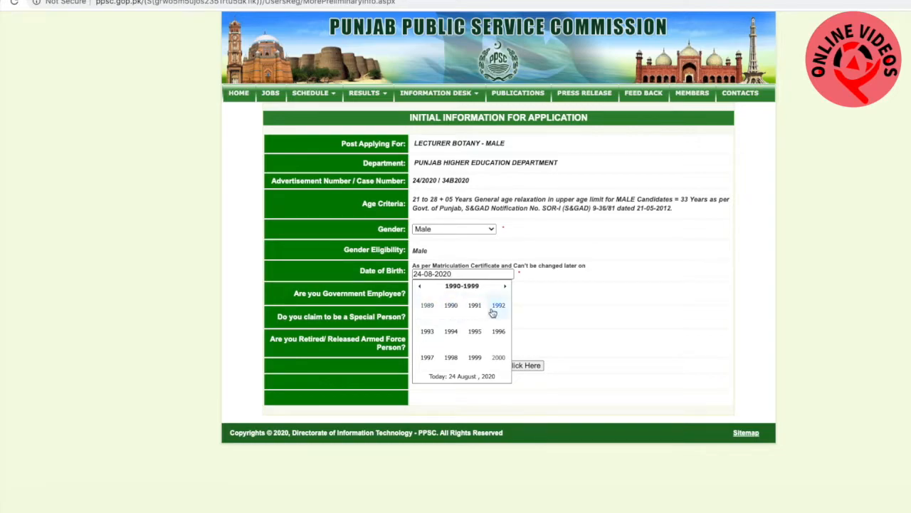
left_click(451, 306)
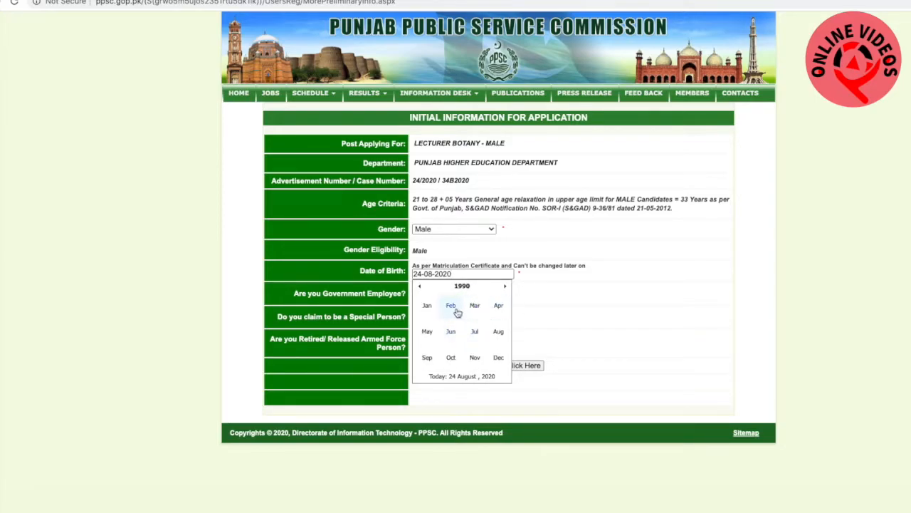
left_click(453, 333)
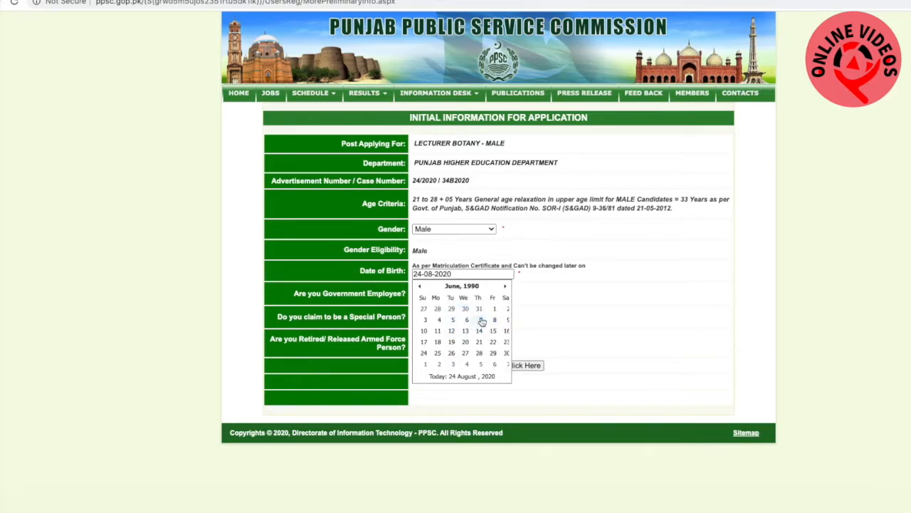
left_click(481, 321)
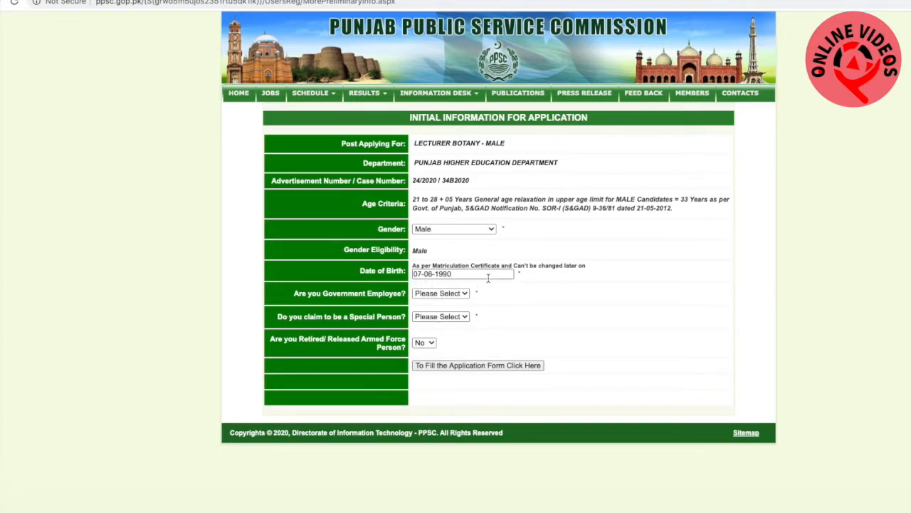
Answer Yes to the question asking whether the applicant is a government employee
left_click(464, 296)
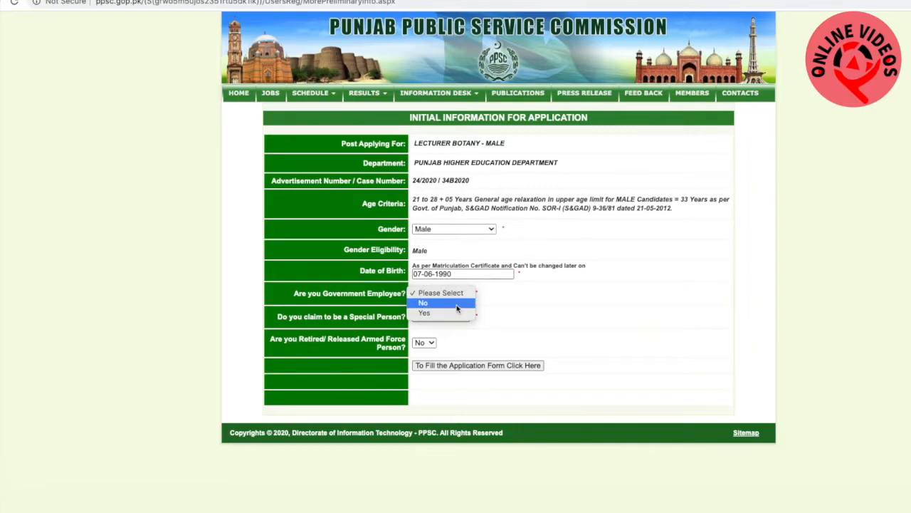
left_click(456, 305)
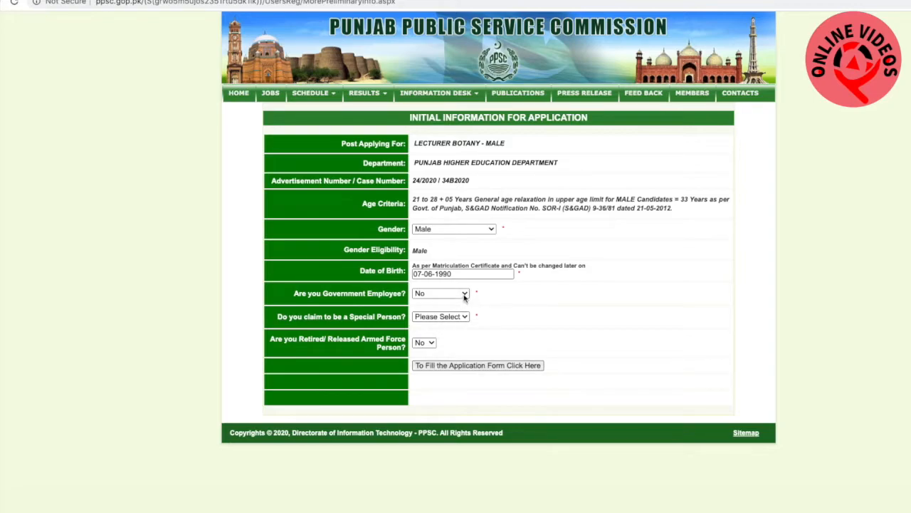
left_click(464, 294)
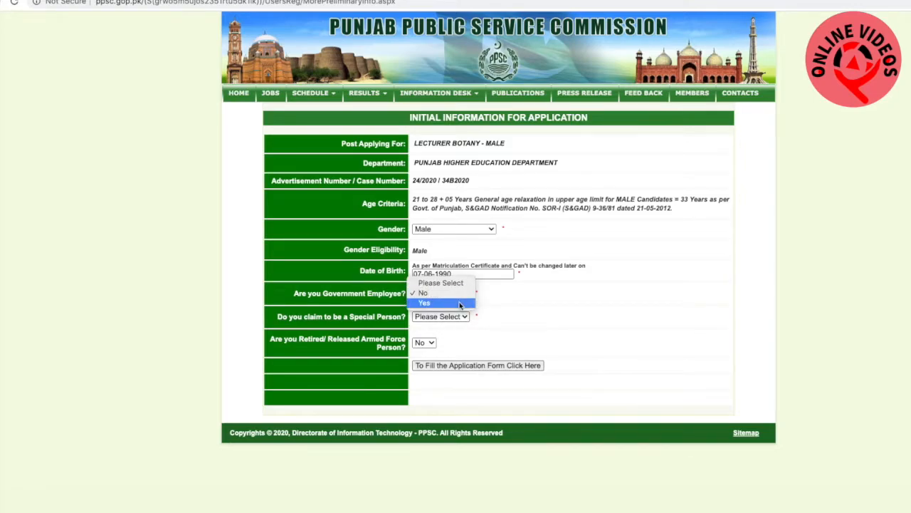
left_click(460, 303)
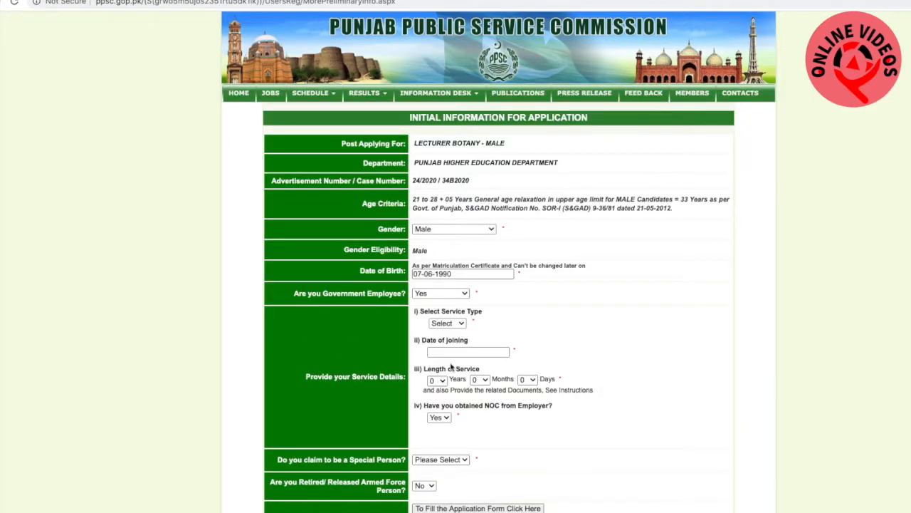
Set the service type to Punjab and fill in 02-06-2017 as the date of joining
left_click(462, 324)
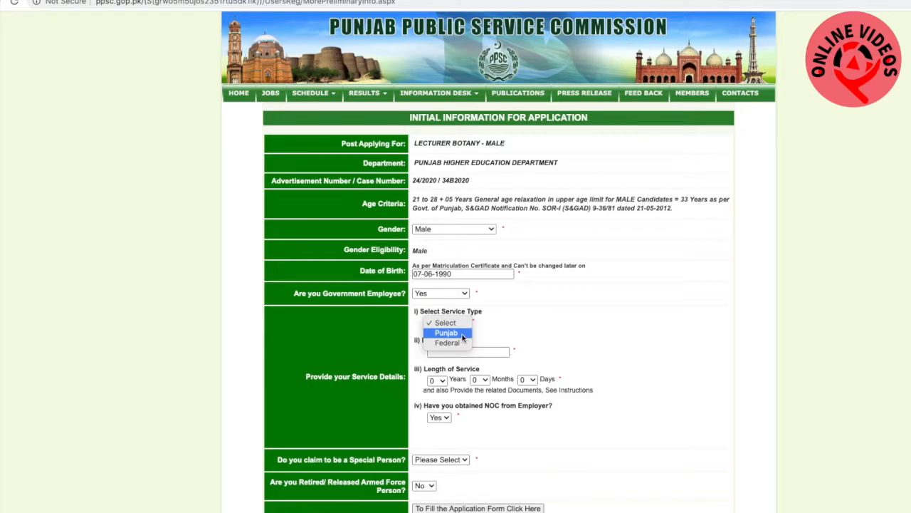
left_click(462, 333)
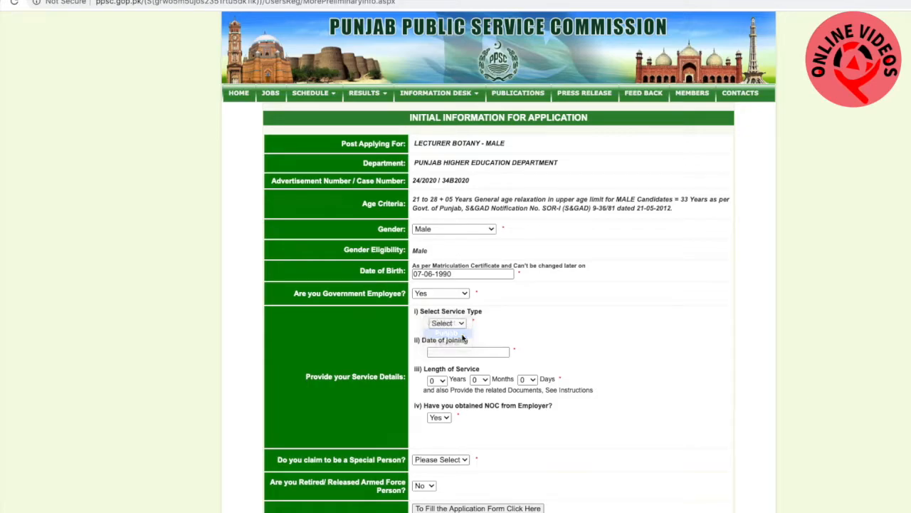
left_click(459, 350)
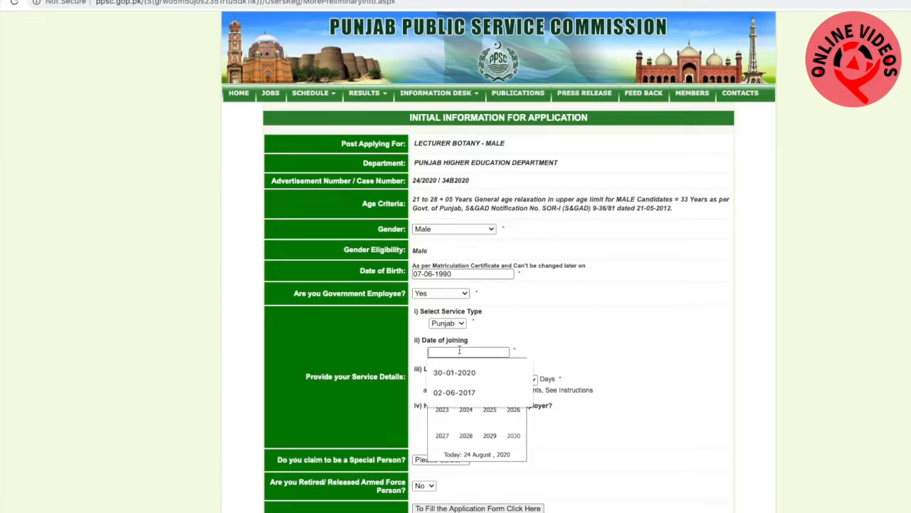
left_click(473, 393)
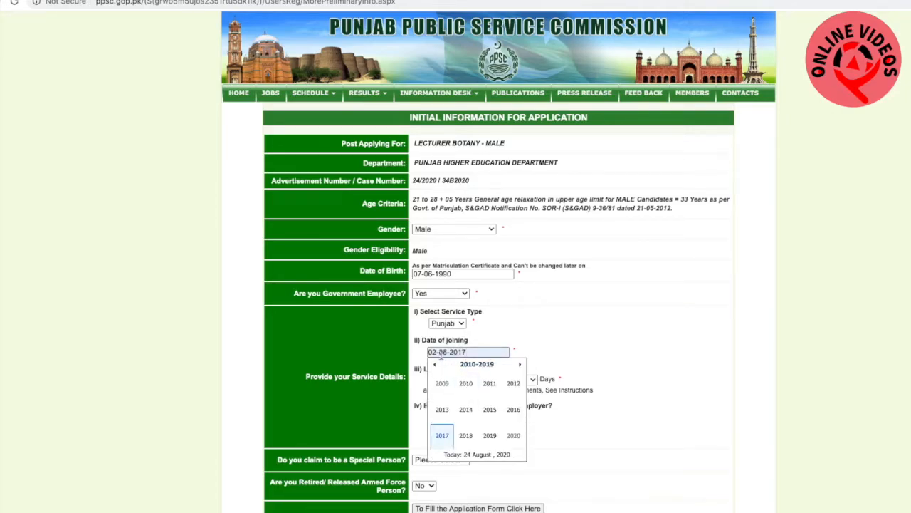
left_click(561, 352)
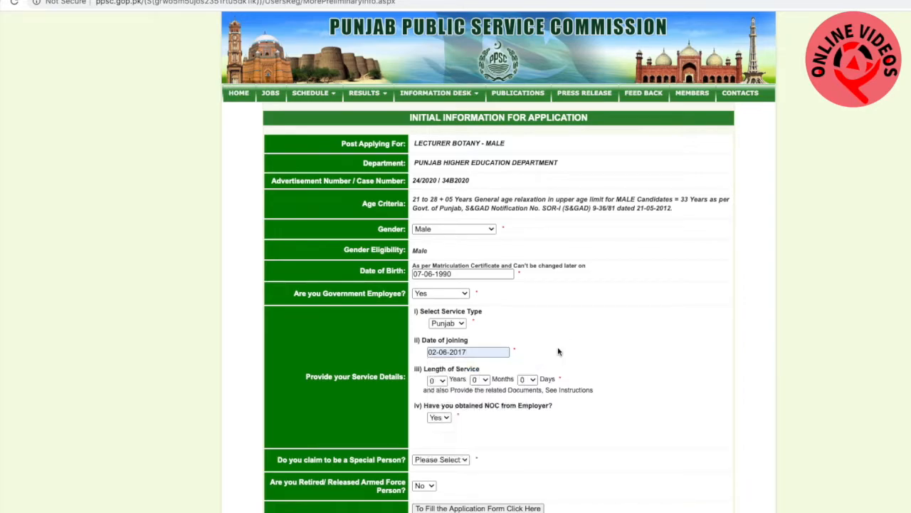
Set the length of service to 2 years, 4 months and 4 days
left_click(441, 383)
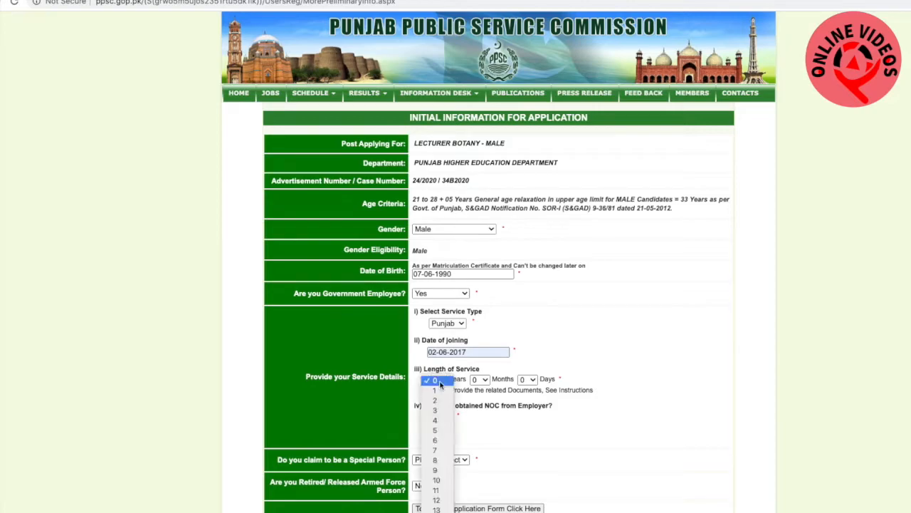
left_click(440, 404)
left_click(482, 382)
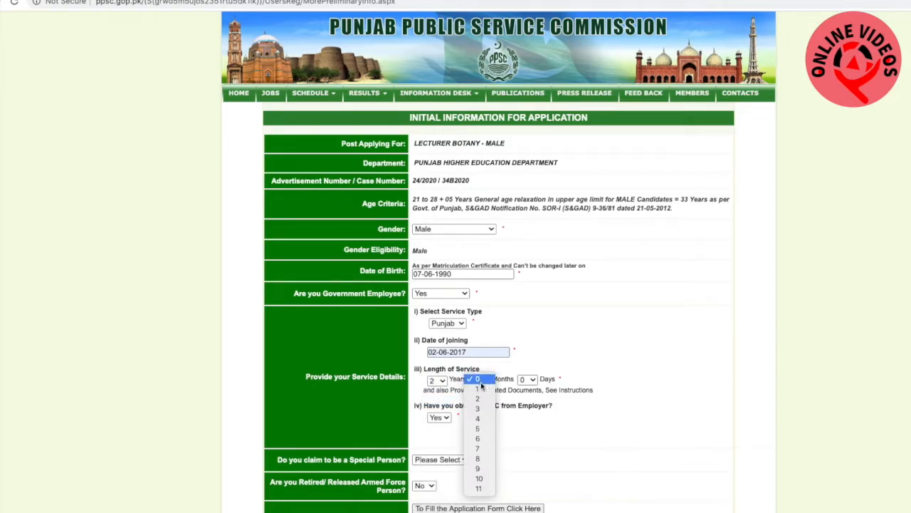
left_click(481, 419)
left_click(529, 380)
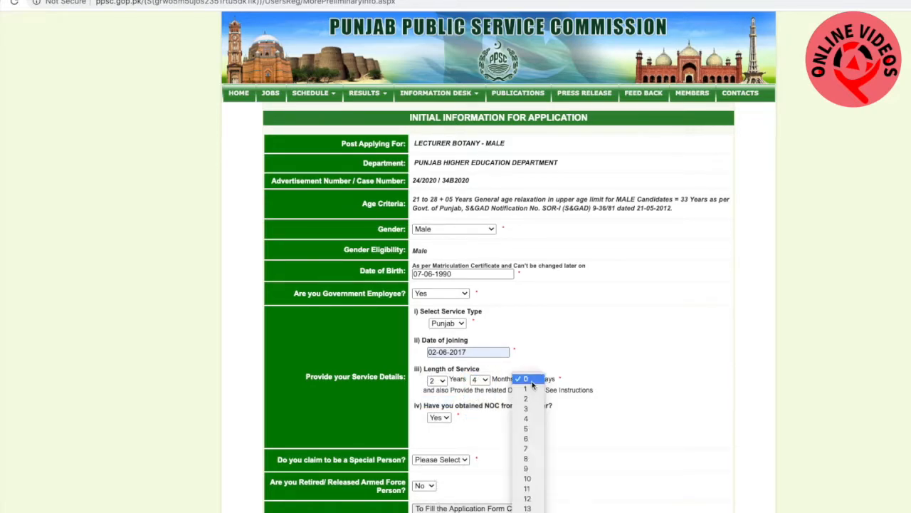
left_click(526, 420)
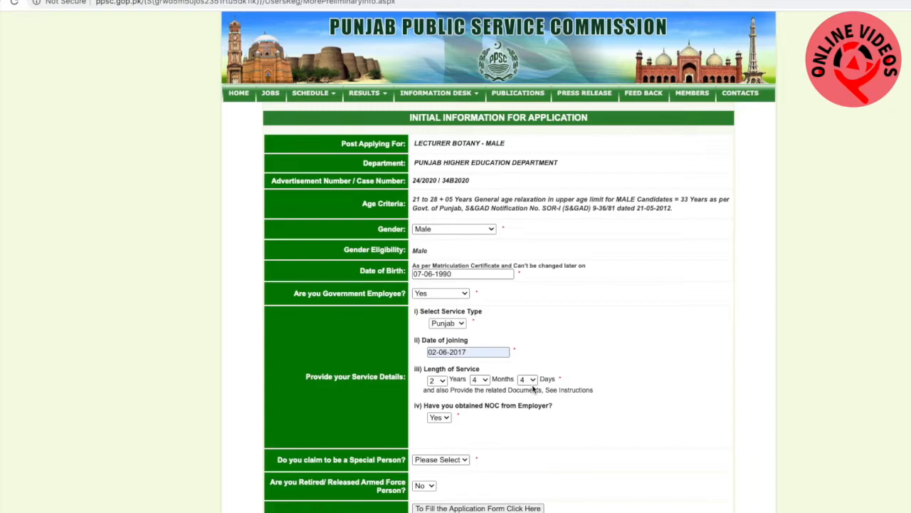
Answer No to both the government employee question and the special person question
left_click(458, 294)
left_click(449, 283)
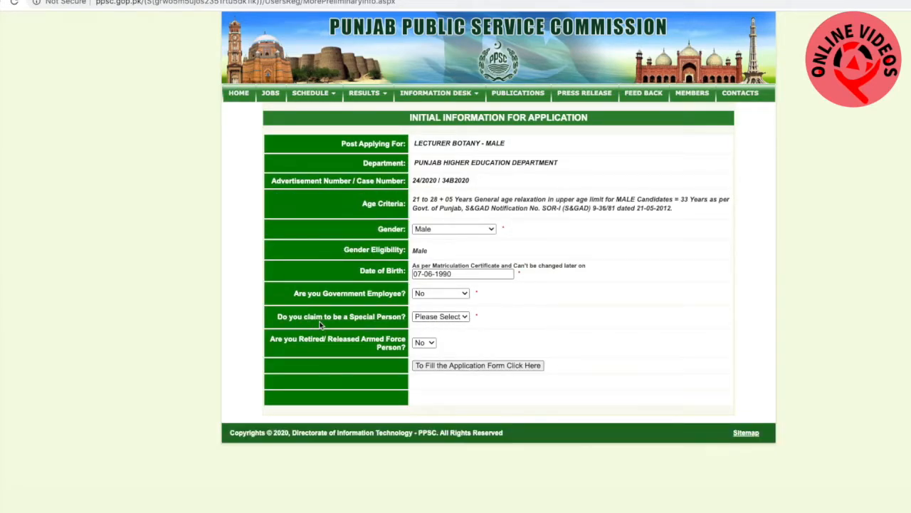
left_click(465, 319)
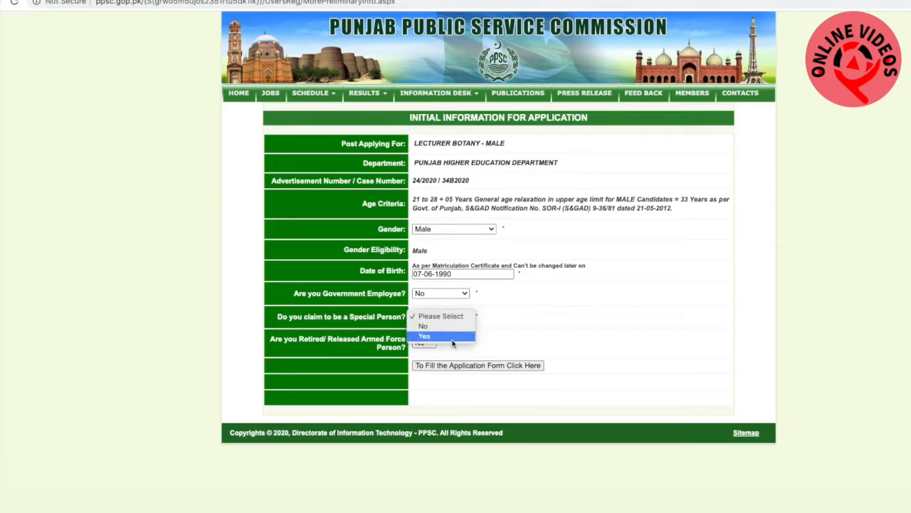
left_click(452, 337)
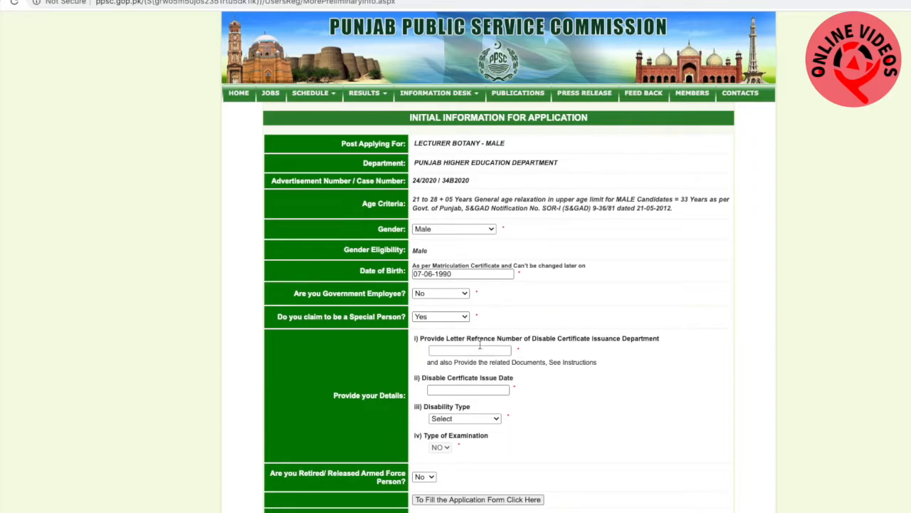
left_click(453, 317)
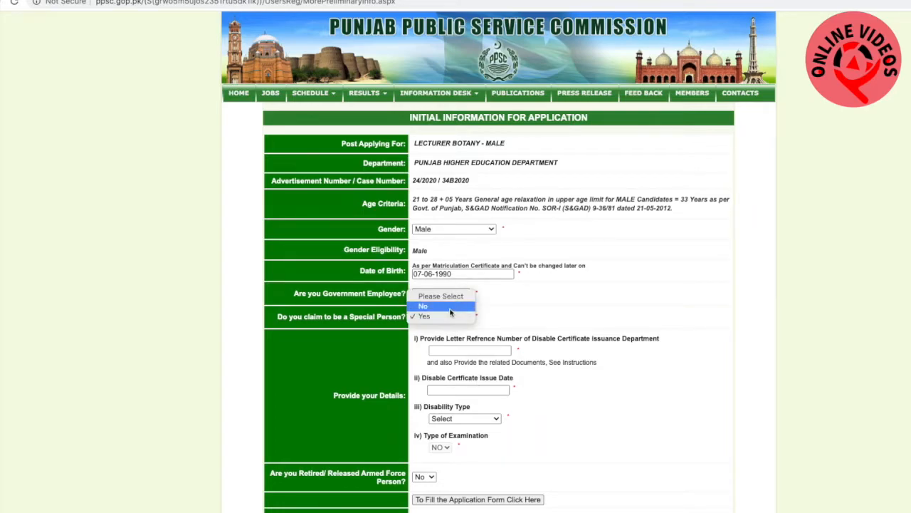
left_click(450, 306)
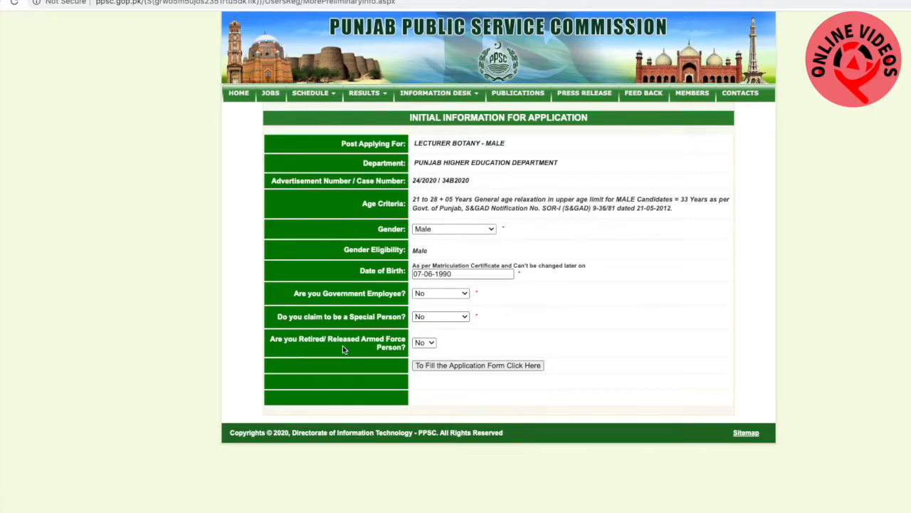
Try answering Yes to the retired or released armed force question, and set it back to No
left_click(430, 344)
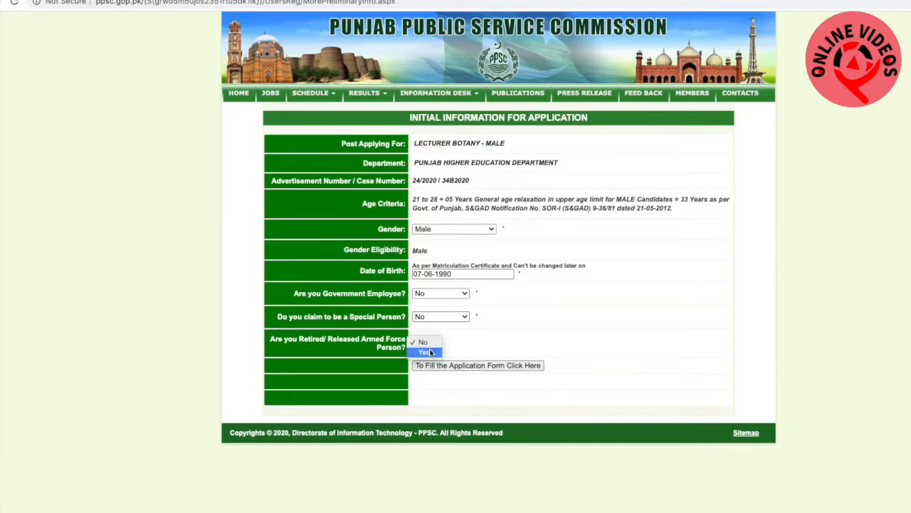
left_click(427, 352)
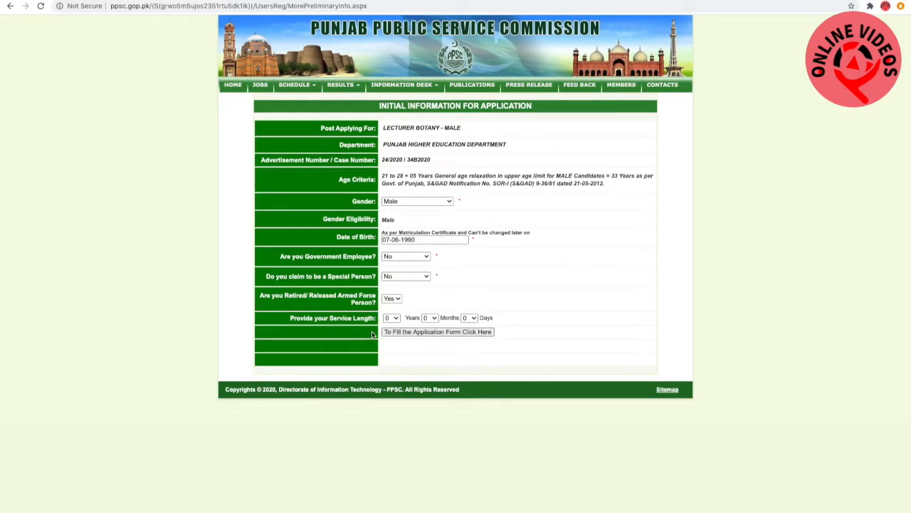
left_click(395, 299)
left_click(394, 290)
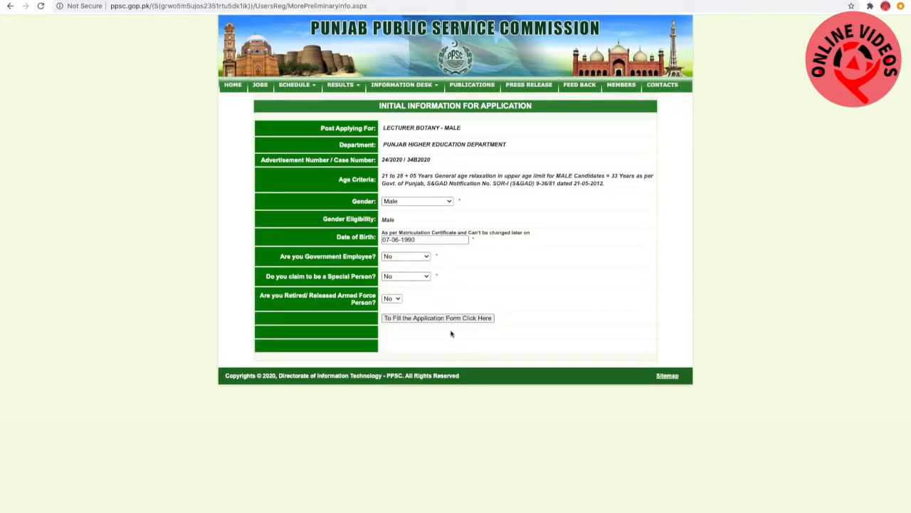
Continue to the application form and upload the applicant's passport-size picture from a JPG file
left_click(450, 320)
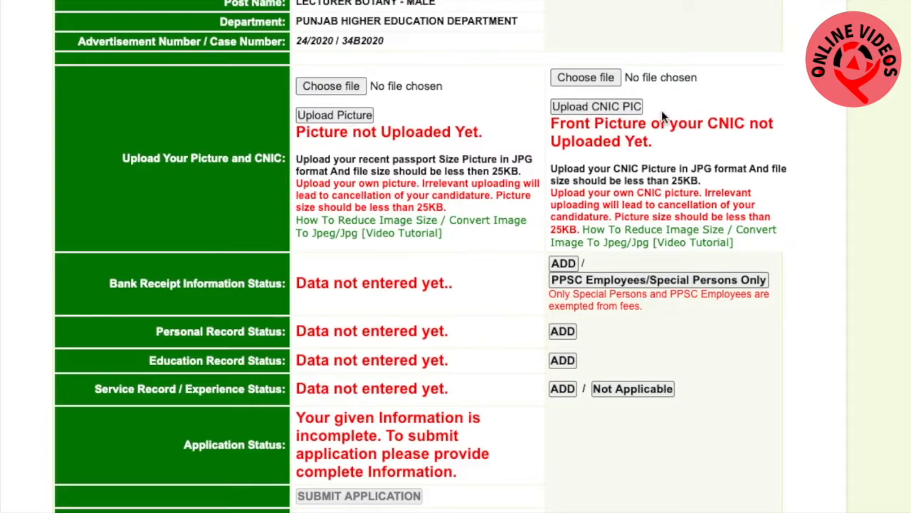
left_click(350, 86)
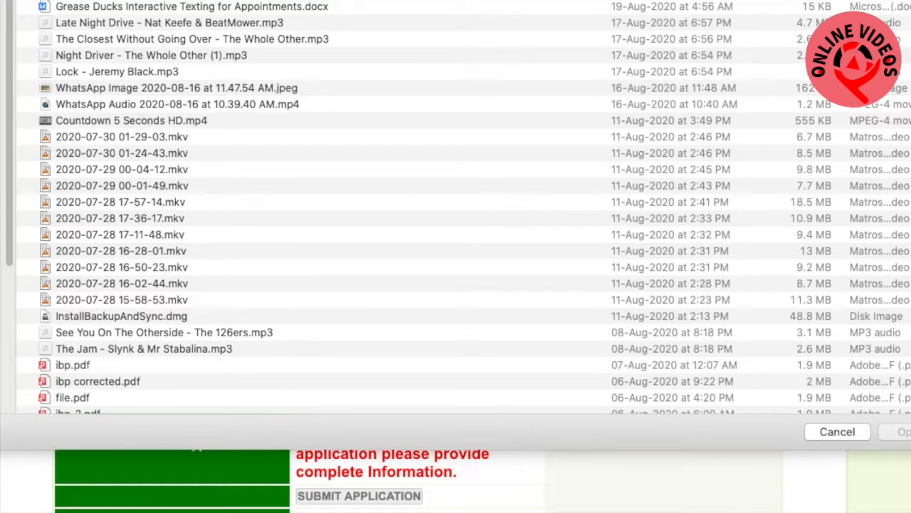
left_click(194, 2)
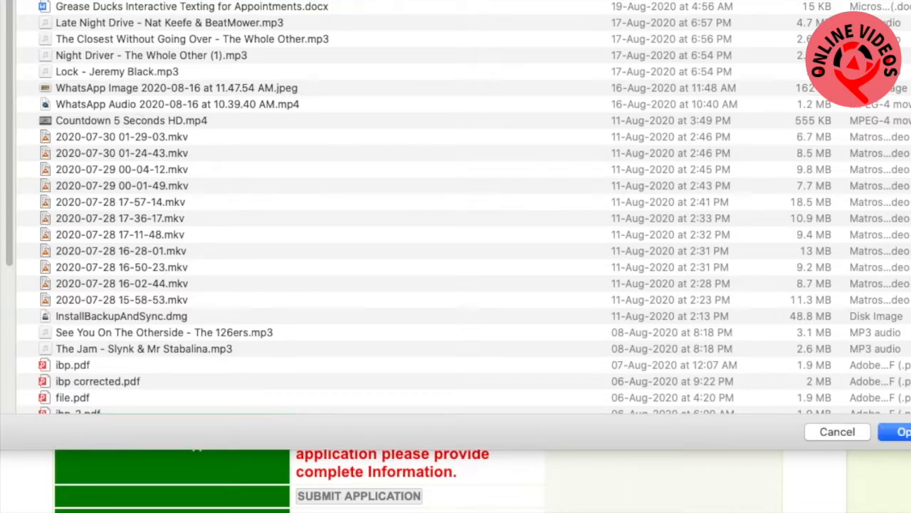
left_click(903, 432)
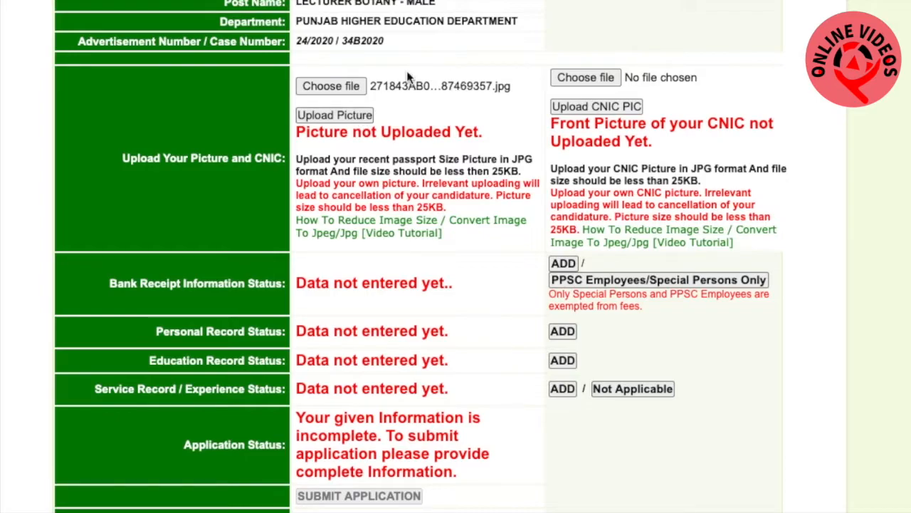
left_click(347, 121)
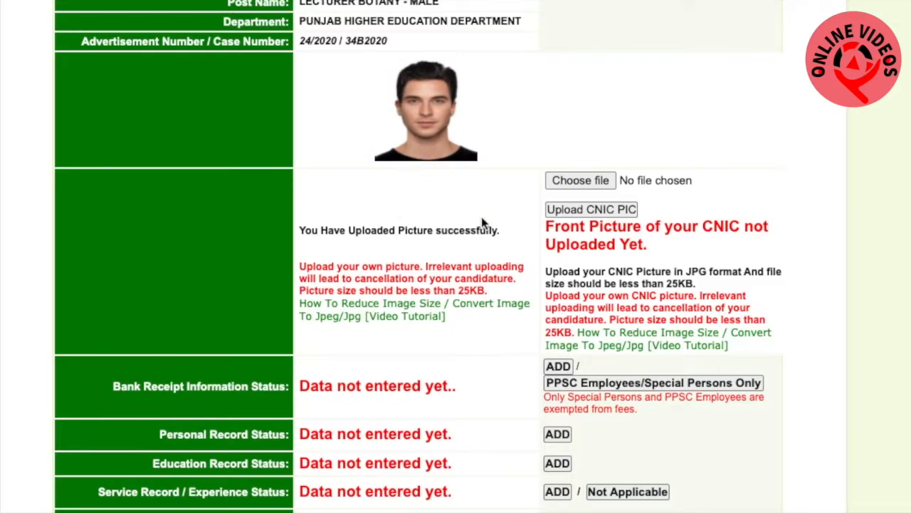
Choose the JPG file of the identity card's front side and upload it as the CNIC picture
left_click(584, 181)
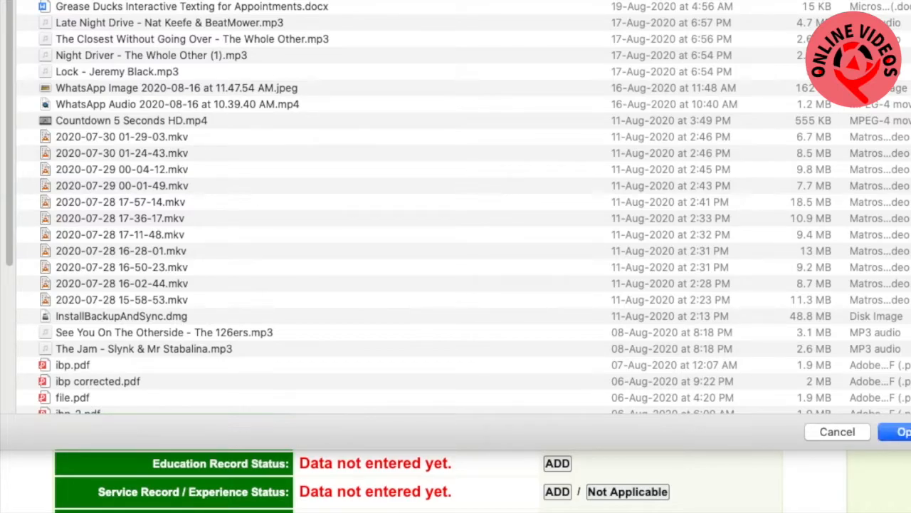
left_click(907, 429)
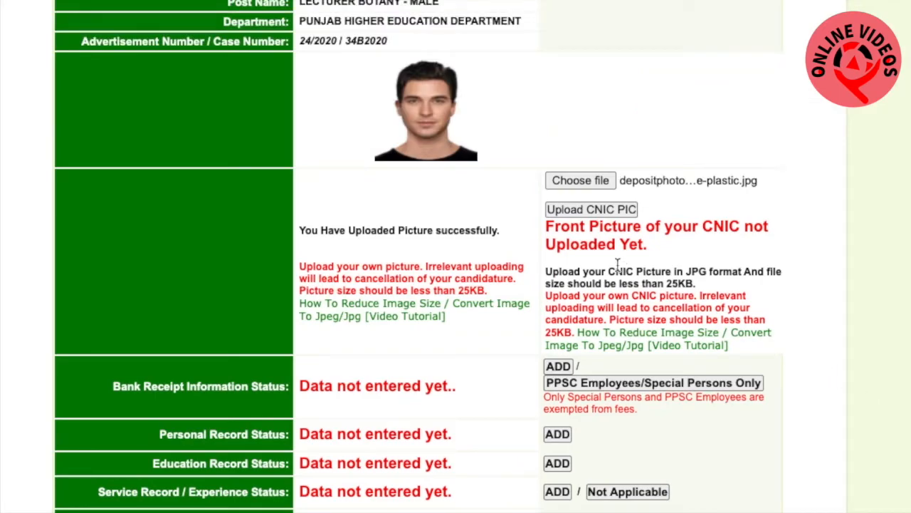
left_click(606, 212)
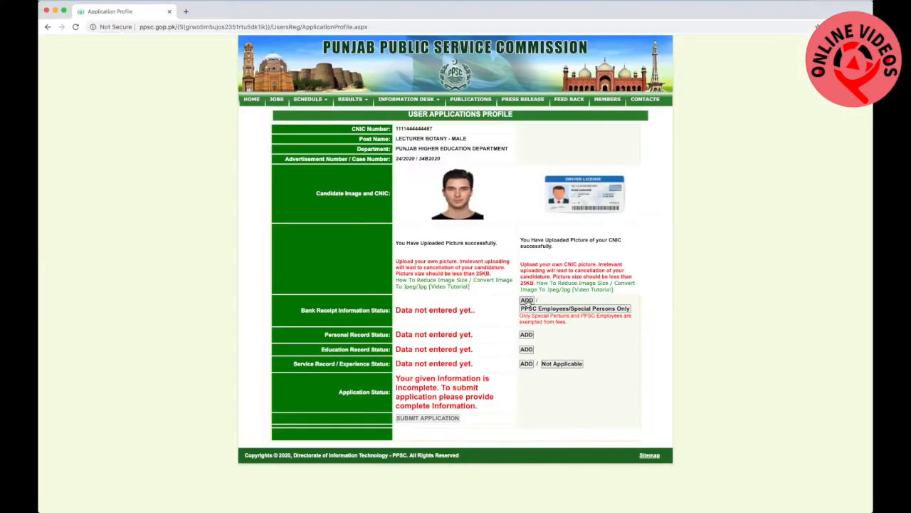
Start adding the bank receipt information and upload the same card JPG as the image of the receipt
left_click(527, 301)
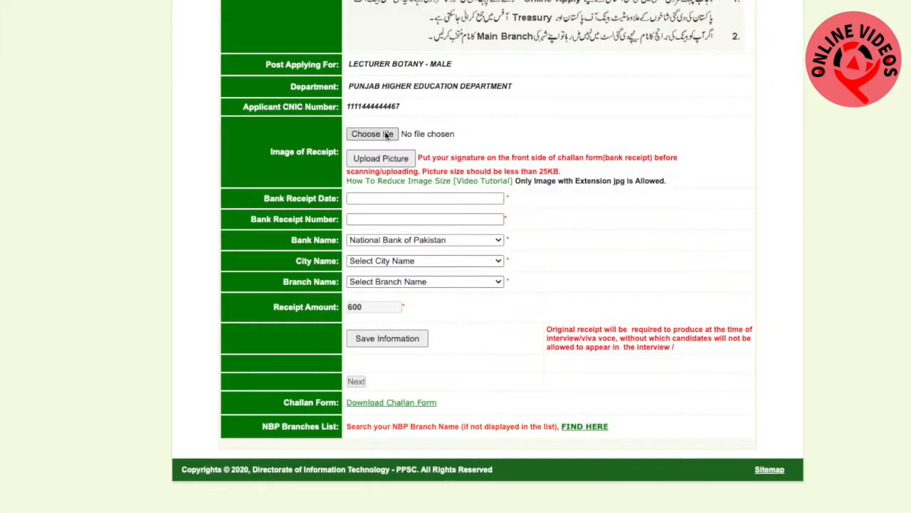
left_click(385, 134)
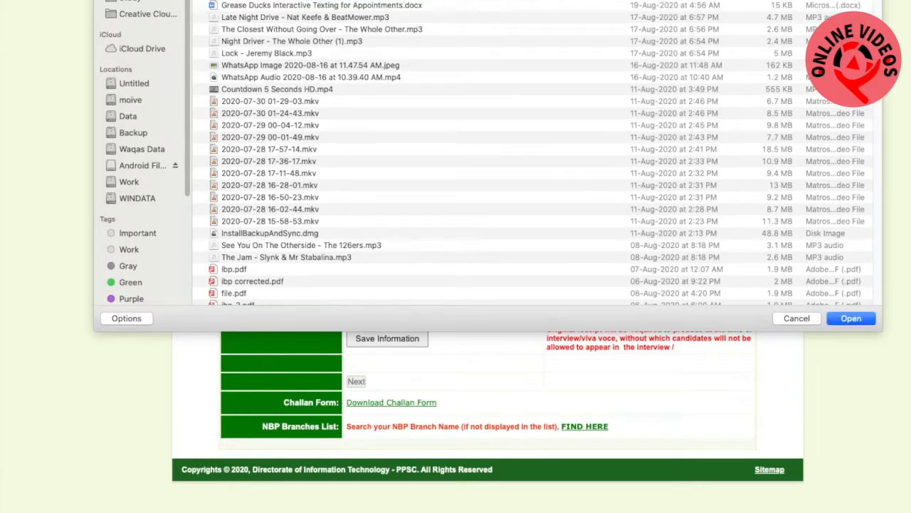
left_click(869, 321)
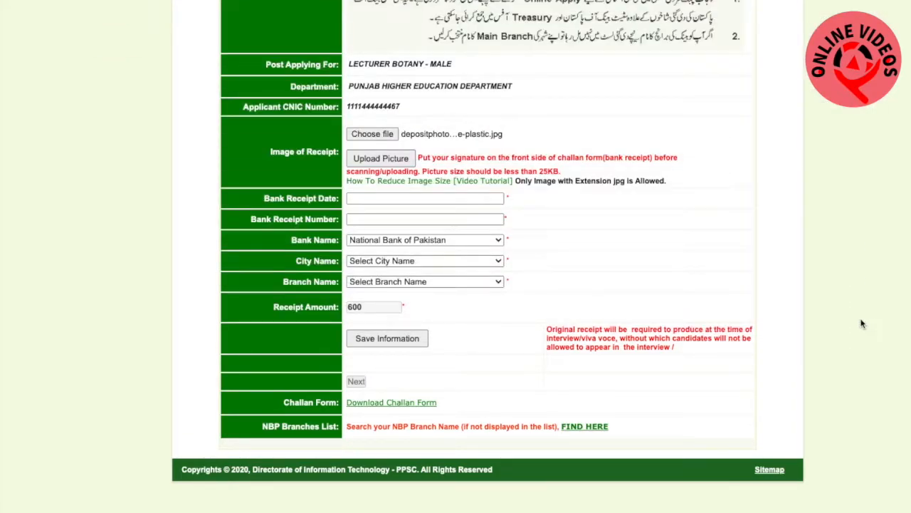
left_click(378, 161)
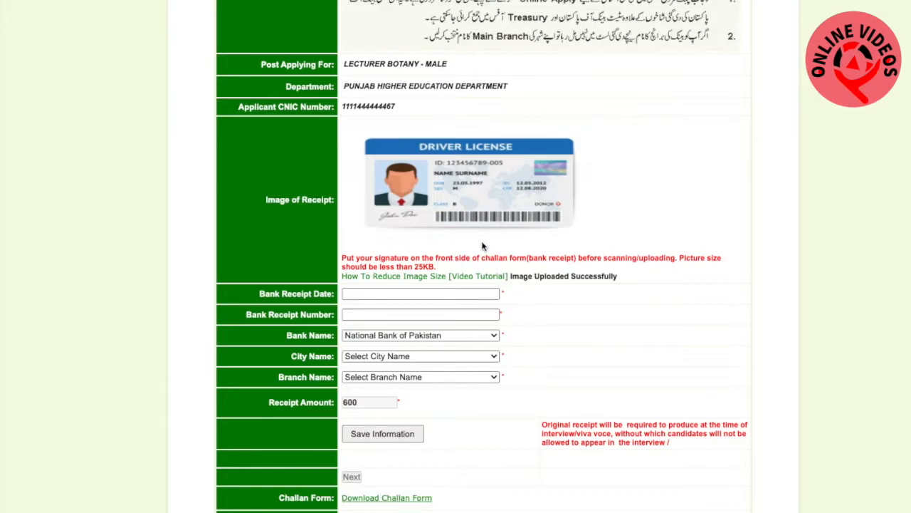
Set the bank receipt date to 24-08-2020
scroll(495, 267, "down", 1)
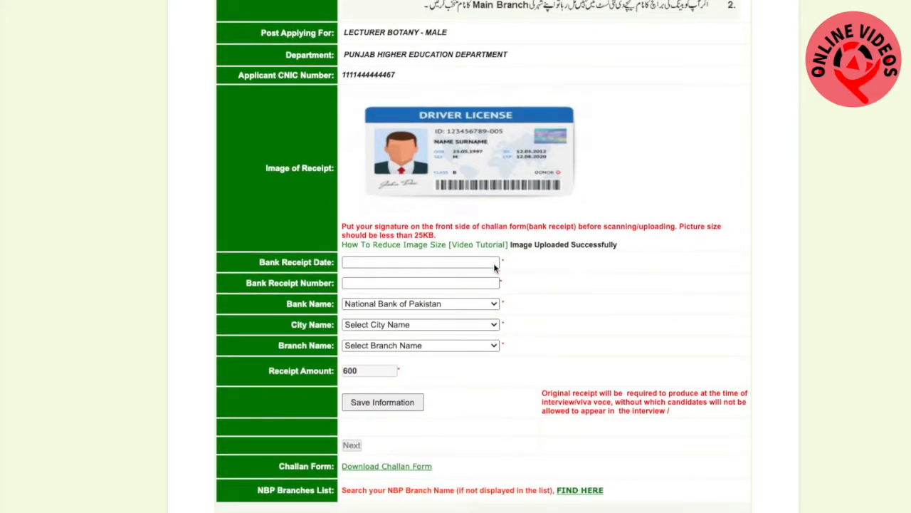
left_click(391, 263)
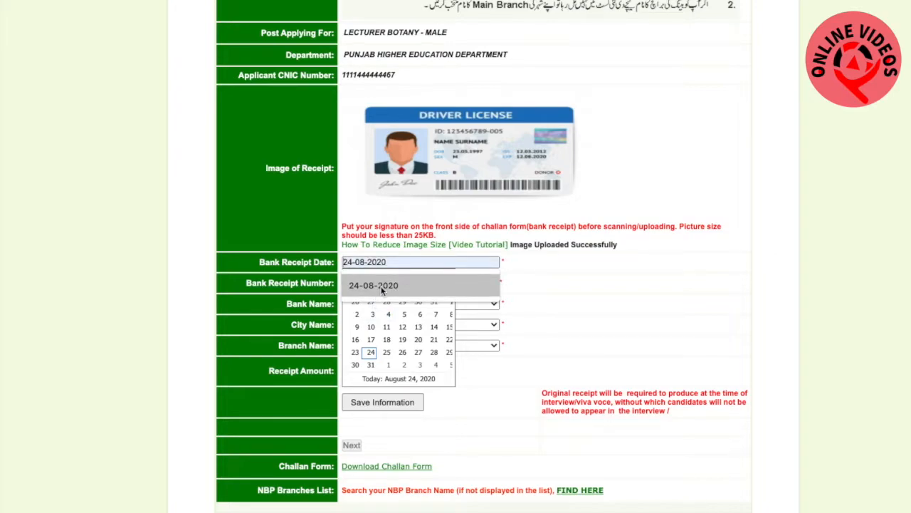
left_click(382, 286)
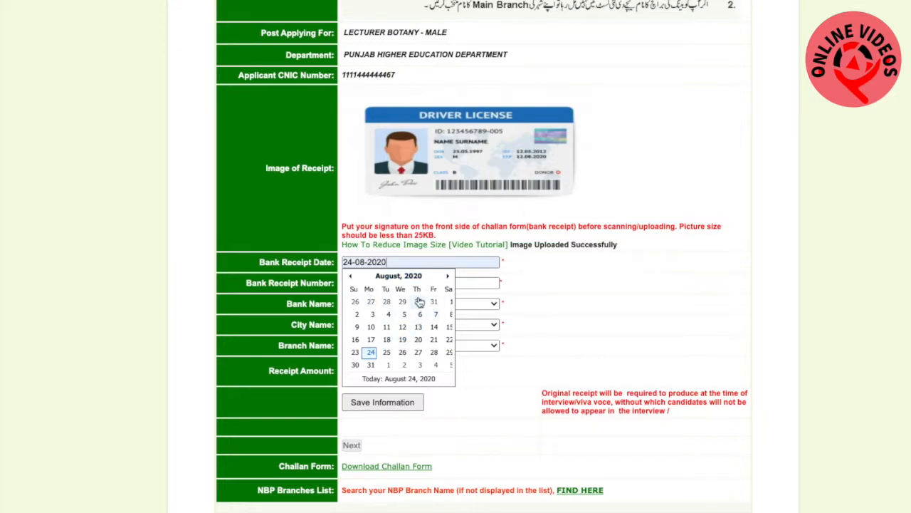
left_click(448, 276)
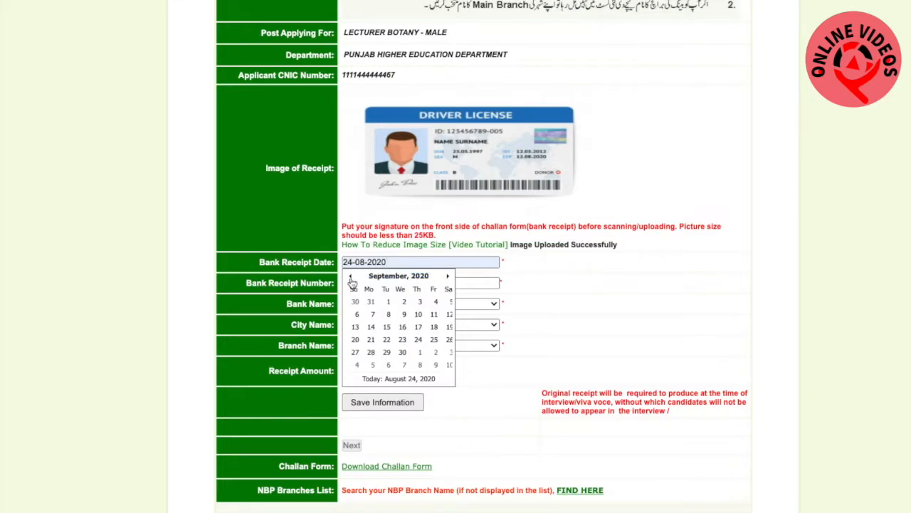
left_click(351, 276)
left_click(584, 288)
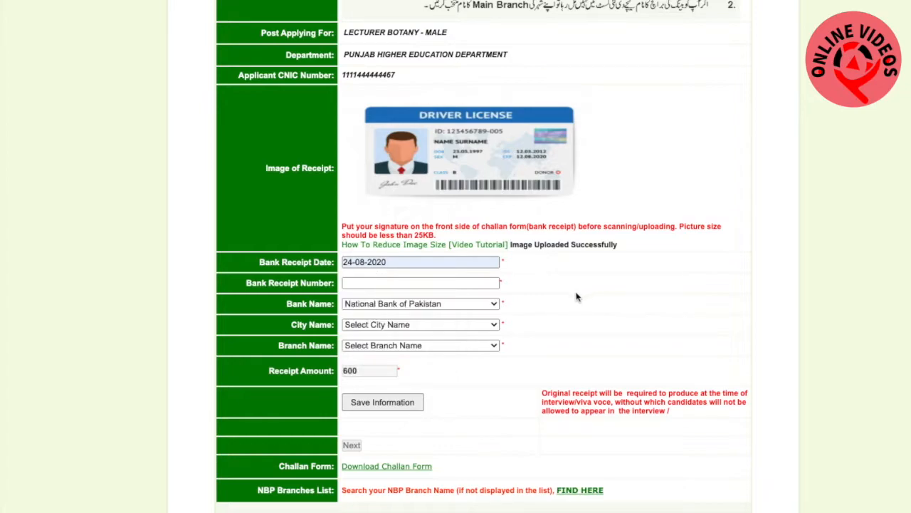
Enter the bank receipt number, choose Abbotabad as city and Bakot Sharif as branch, and save the receipt information, returning to the application profile
left_click(358, 284)
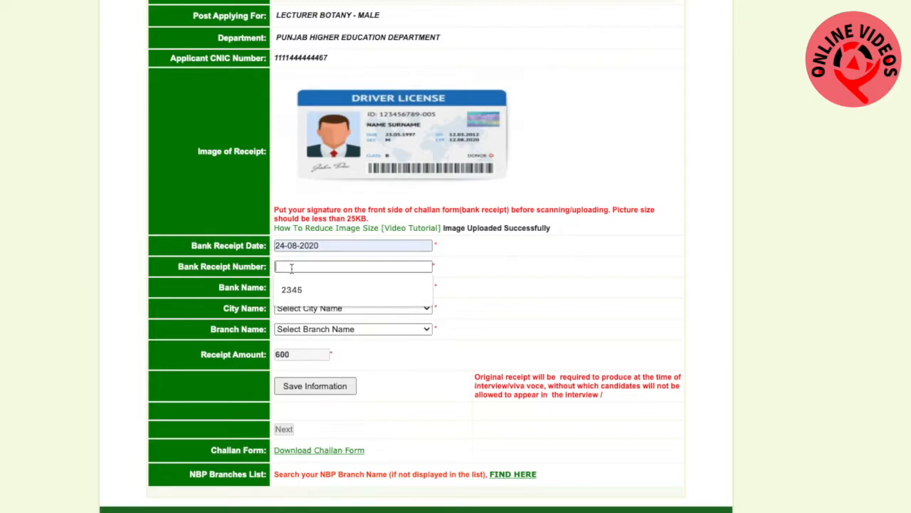
left_click(292, 290)
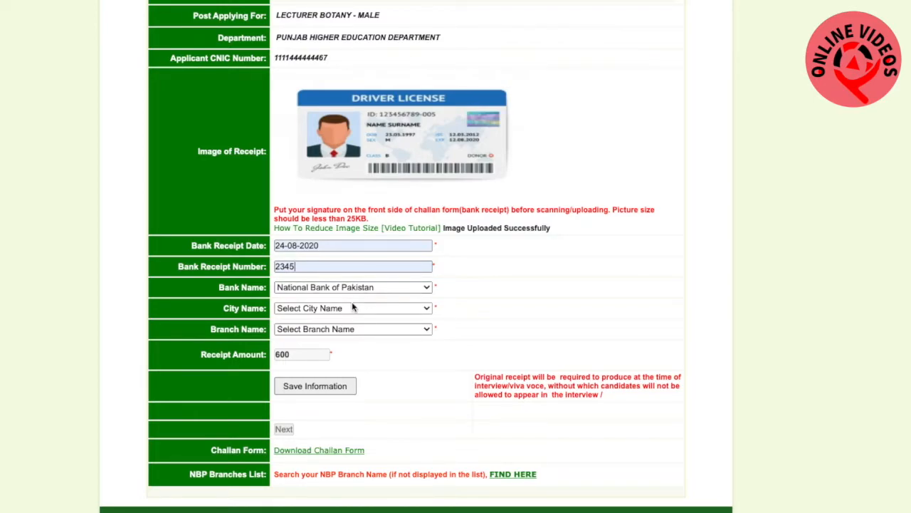
left_click(418, 308)
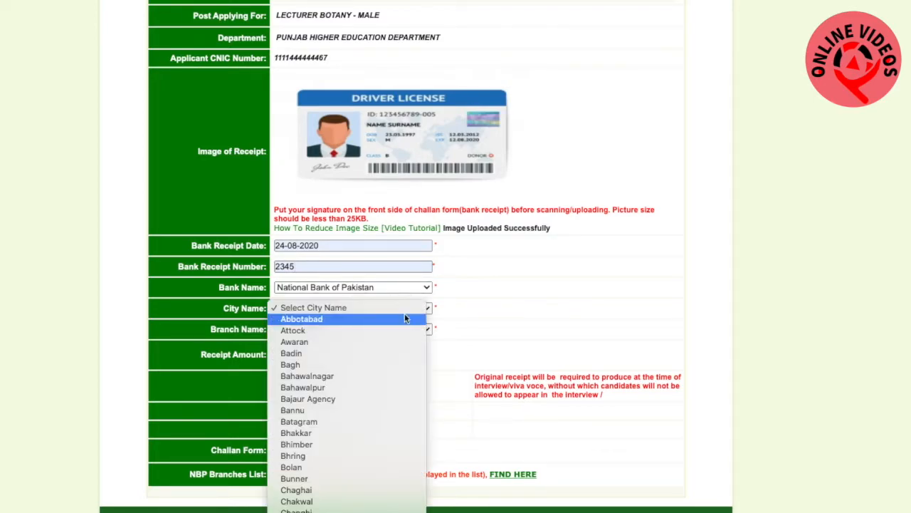
left_click(372, 319)
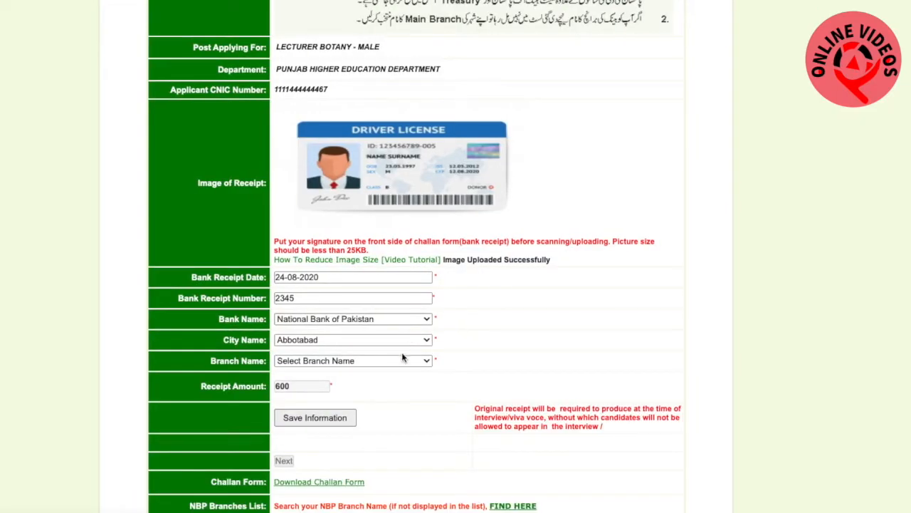
left_click(403, 361)
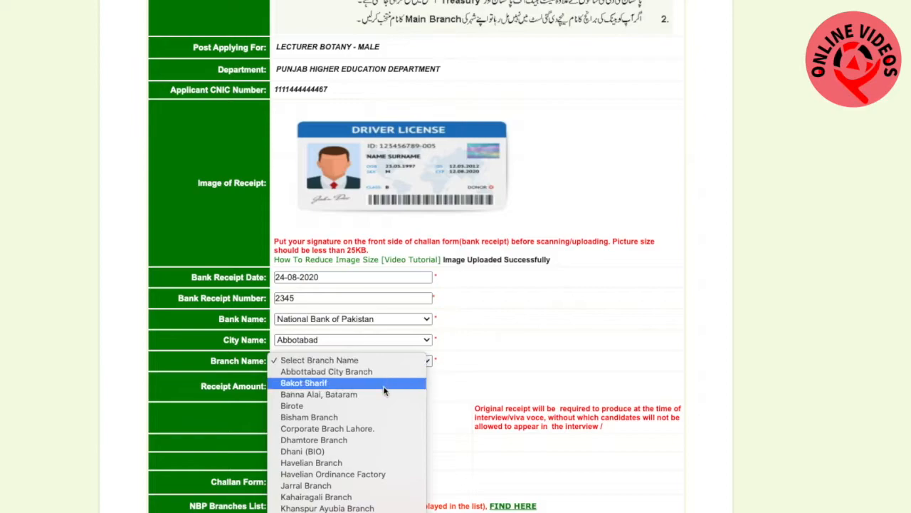
left_click(384, 384)
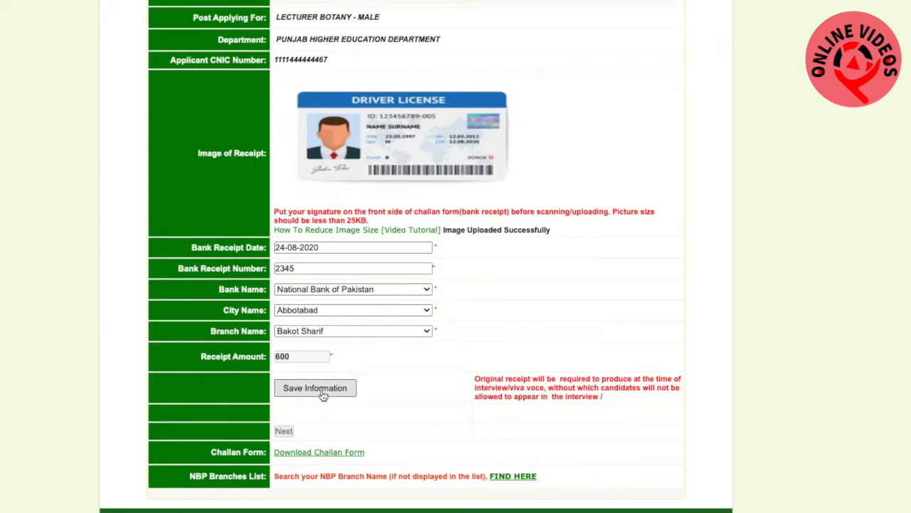
left_click(314, 389)
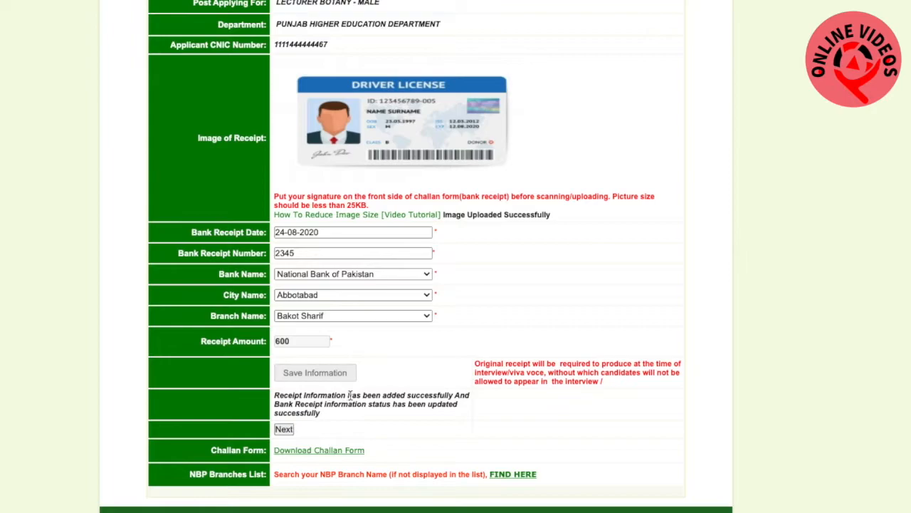
left_click(284, 430)
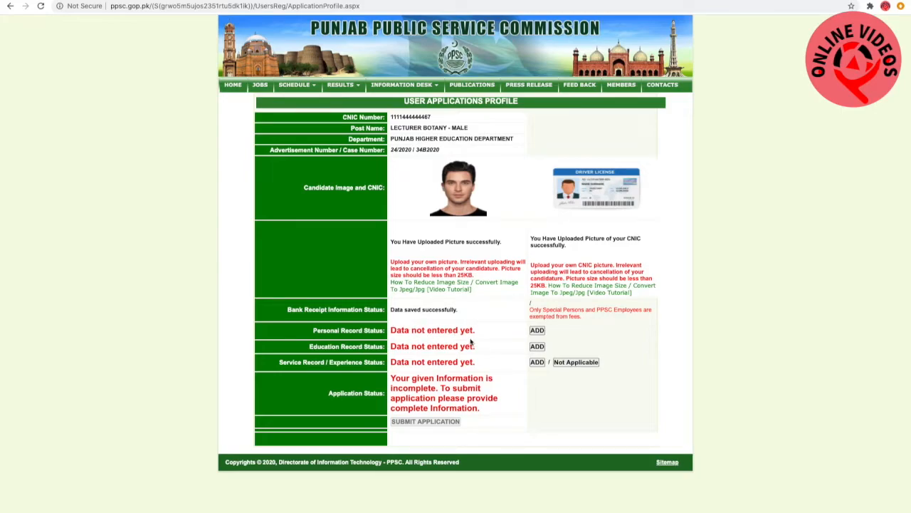
Start adding the personal record, enter the applicant's name and set the religion to Muslim
left_click(537, 332)
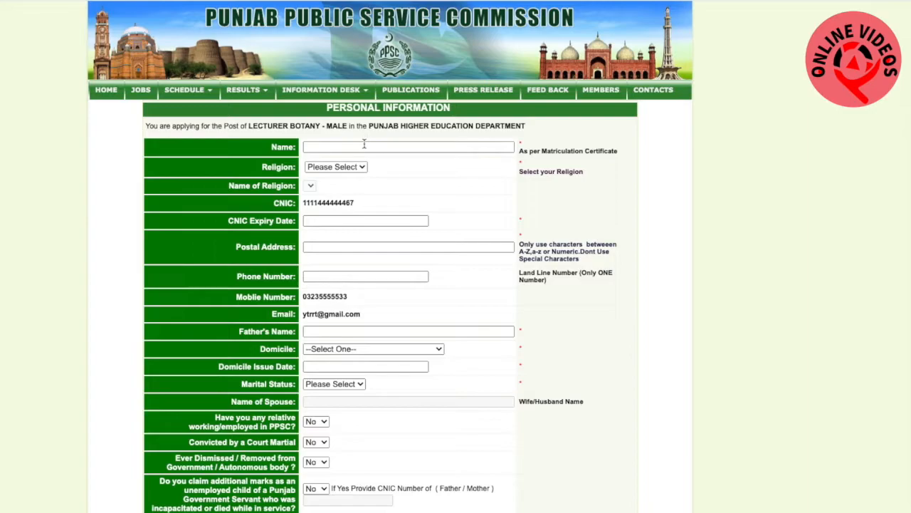
left_click(430, 129)
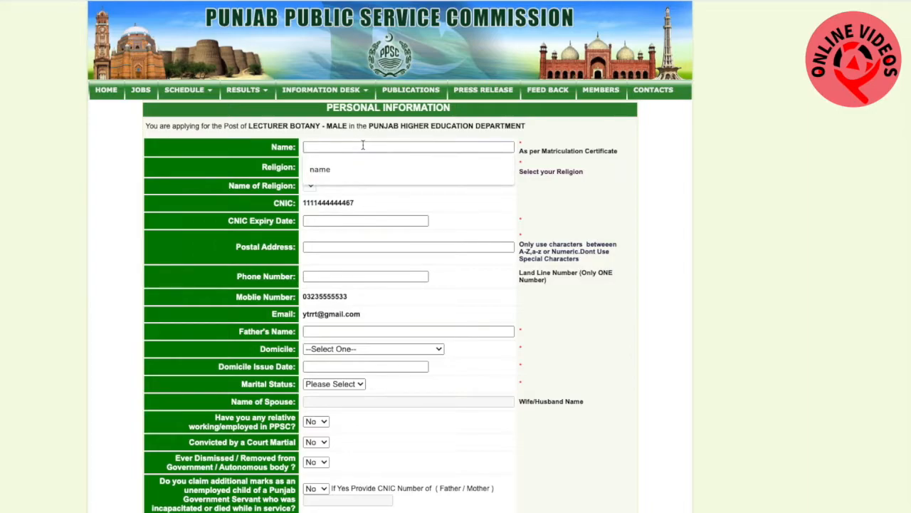
left_click(361, 168)
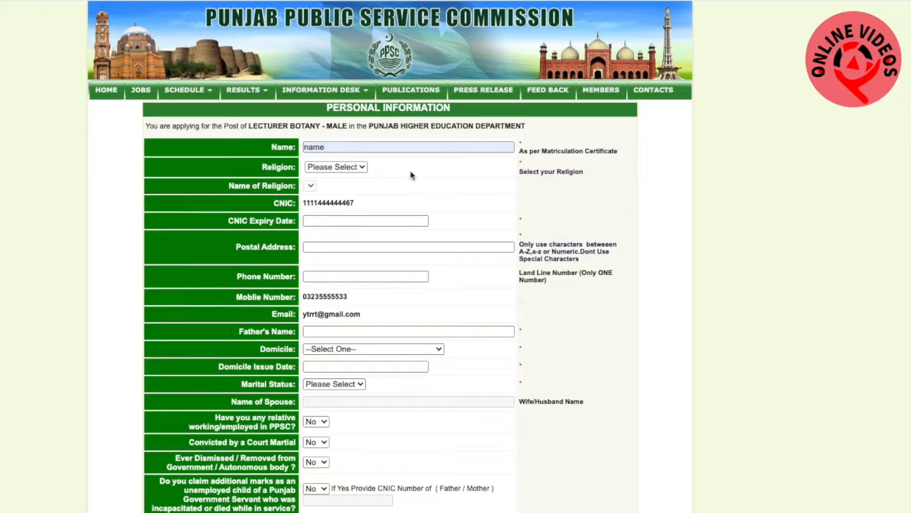
left_click(364, 168)
left_click(356, 176)
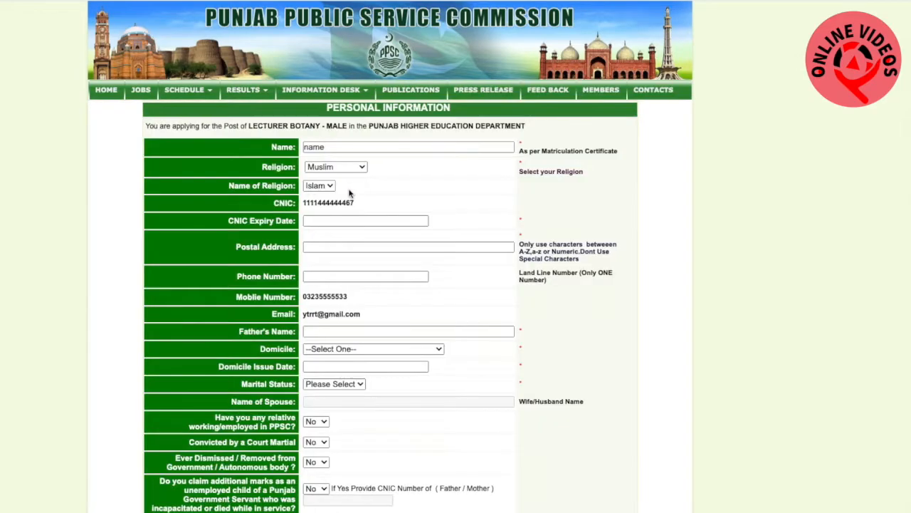
Set the CNIC expiry date to 03-03-2022 and fill in the applicant's postal address and landline phone number
left_click(373, 220)
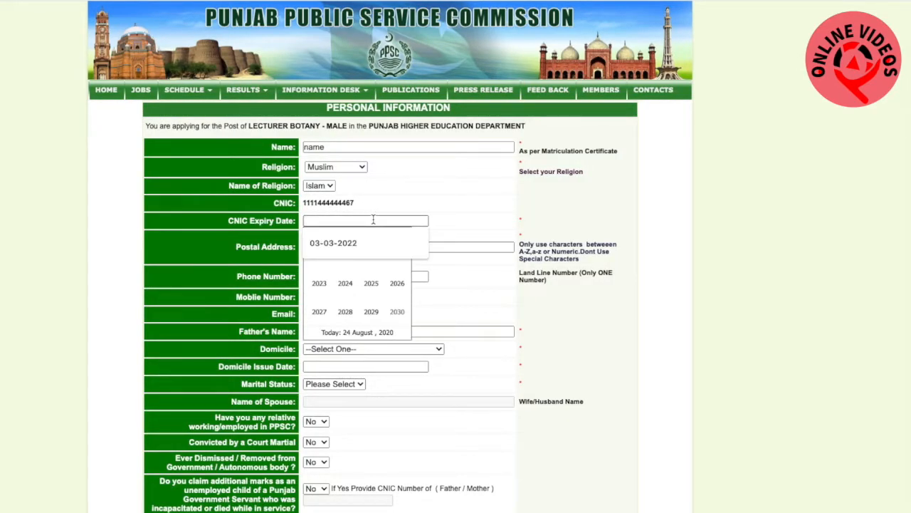
left_click(370, 242)
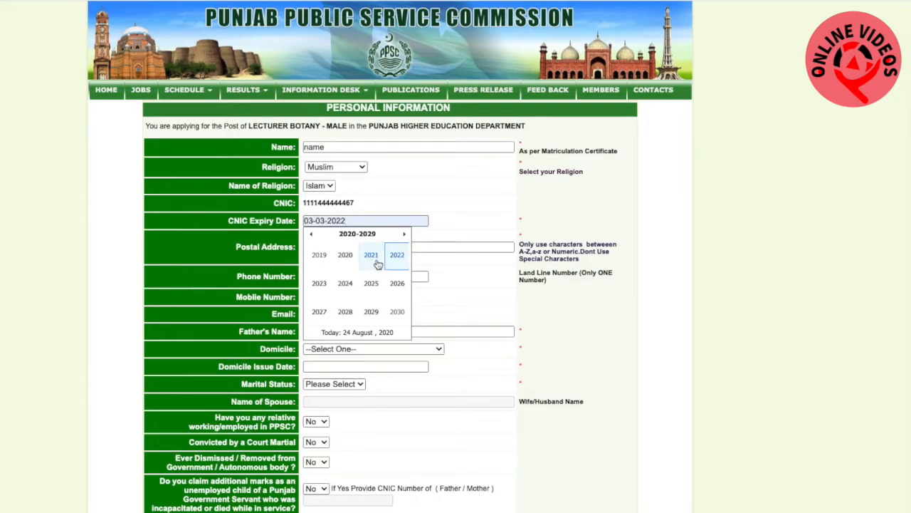
left_click(486, 213)
left_click(316, 247)
left_click(331, 269)
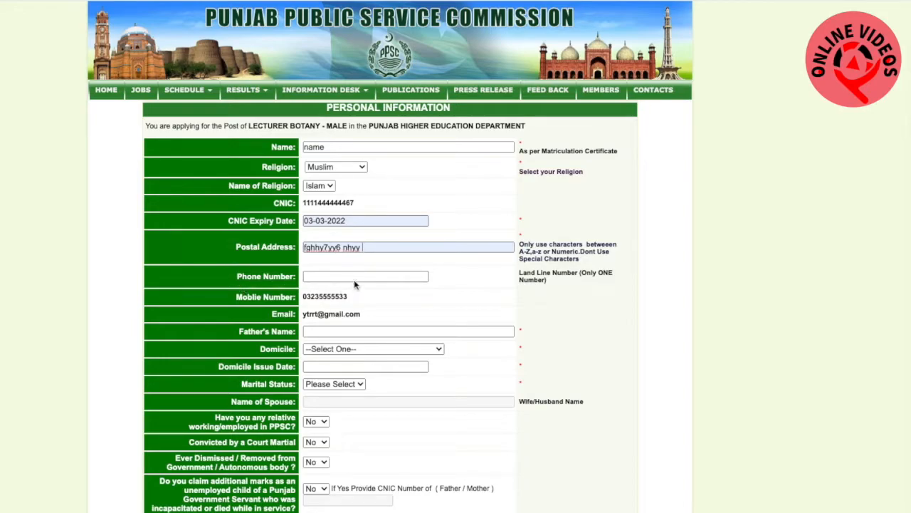
left_click(358, 277)
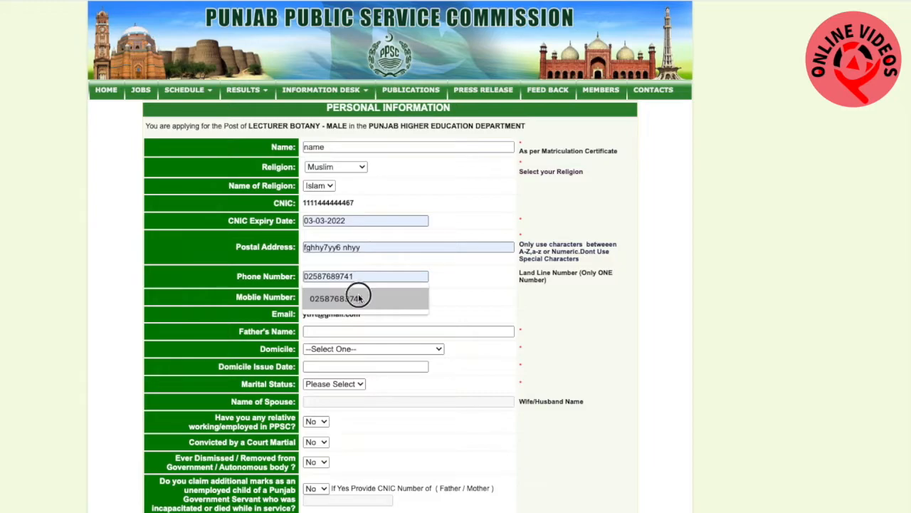
left_click(358, 298)
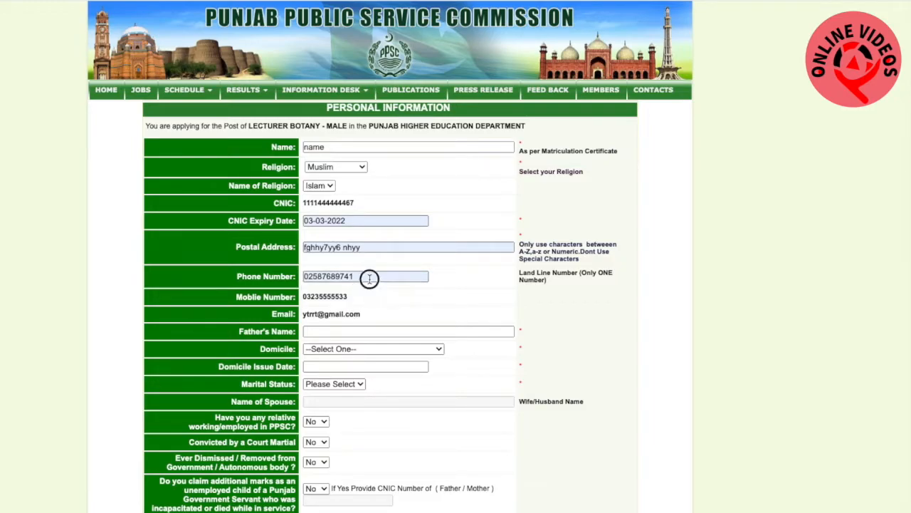
Fill in the father's name and choose Attock as the domicile
scroll(416, 299, "down", 1)
scroll(416, 299, "down", 1)
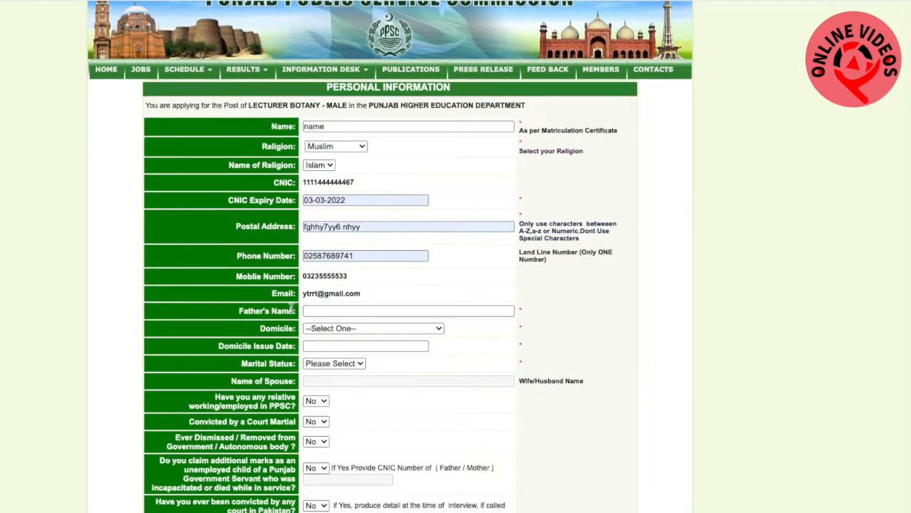
left_click(326, 312)
left_click(331, 335)
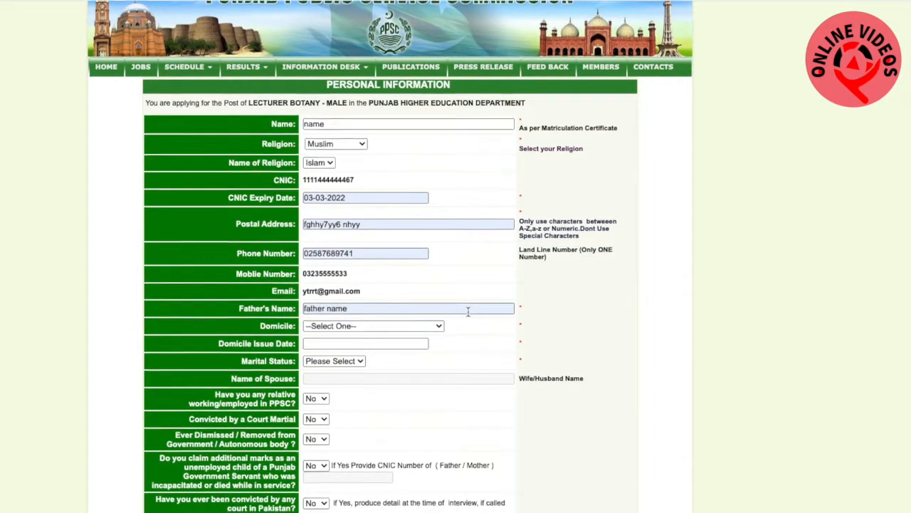
scroll(459, 313, "down", 1)
left_click(416, 319)
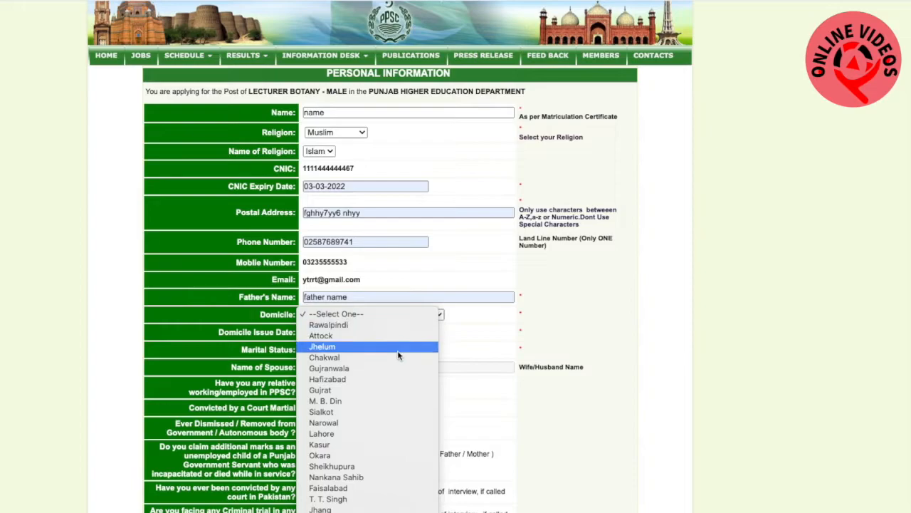
left_click(366, 337)
Set the domicile issue date to 06-07-2005 and the marital status to Single
scroll(399, 349, "down", 1)
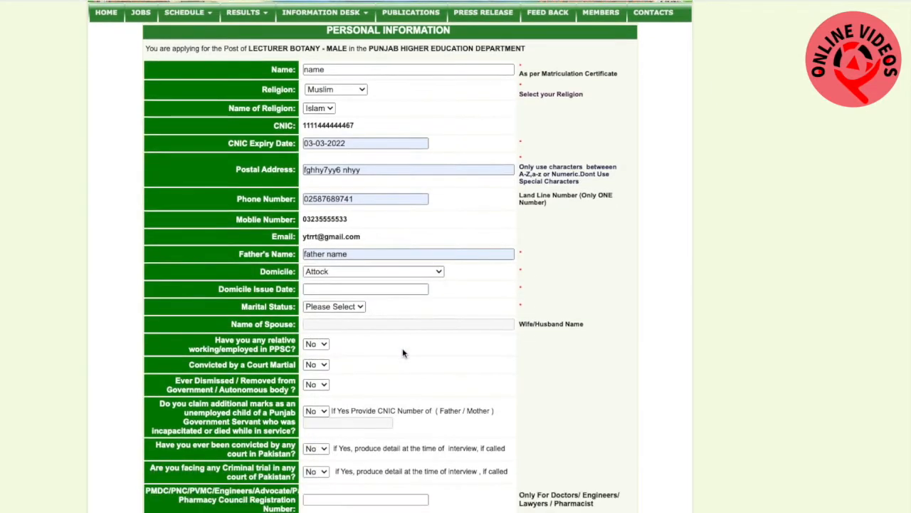
left_click(325, 289)
left_click(333, 311)
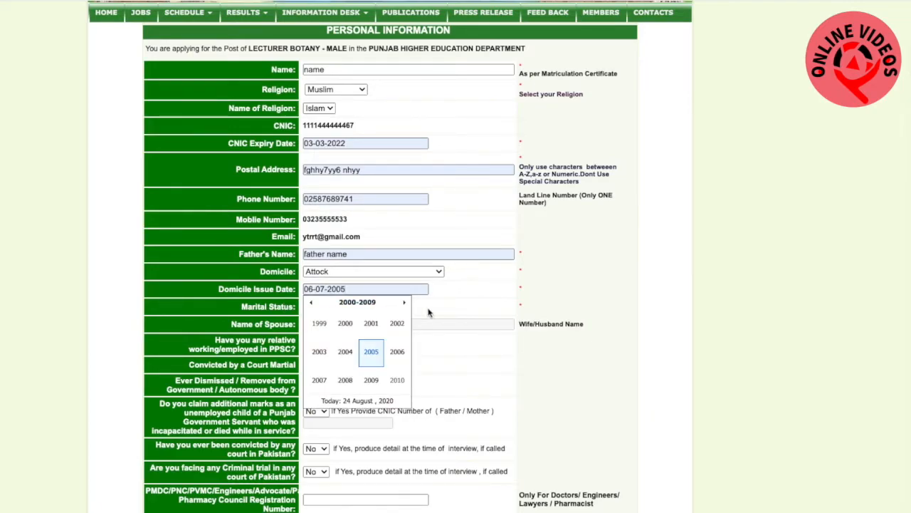
left_click(680, 304)
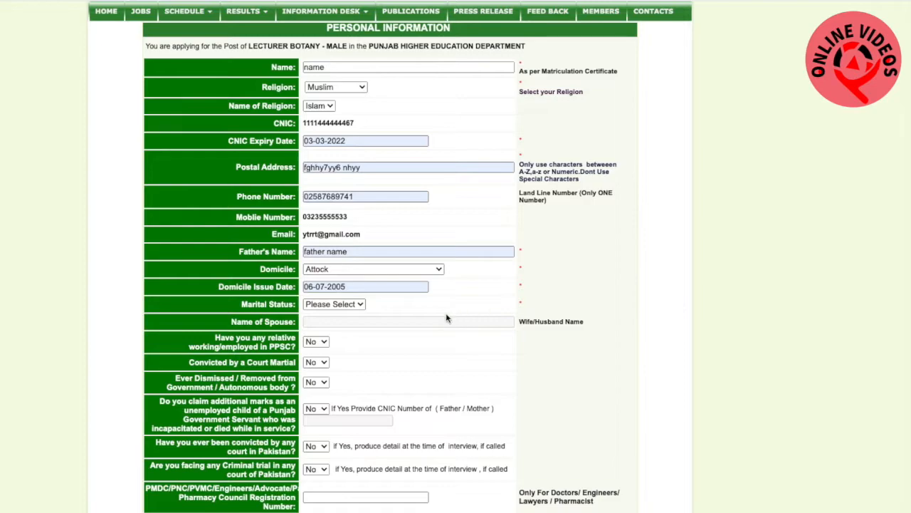
left_click(353, 305)
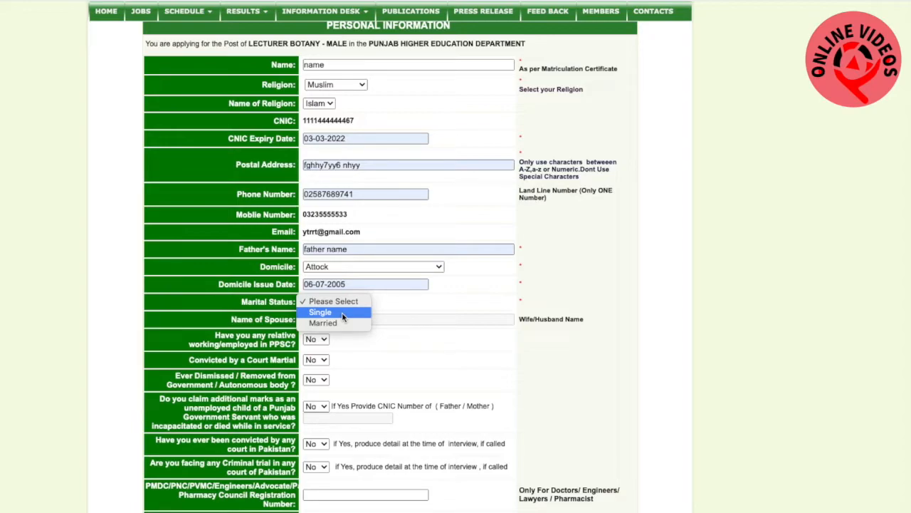
left_click(342, 312)
Choose Multan as the centre for the written test and interview, and set the number of chances availed to 0
scroll(341, 312, "up", 2)
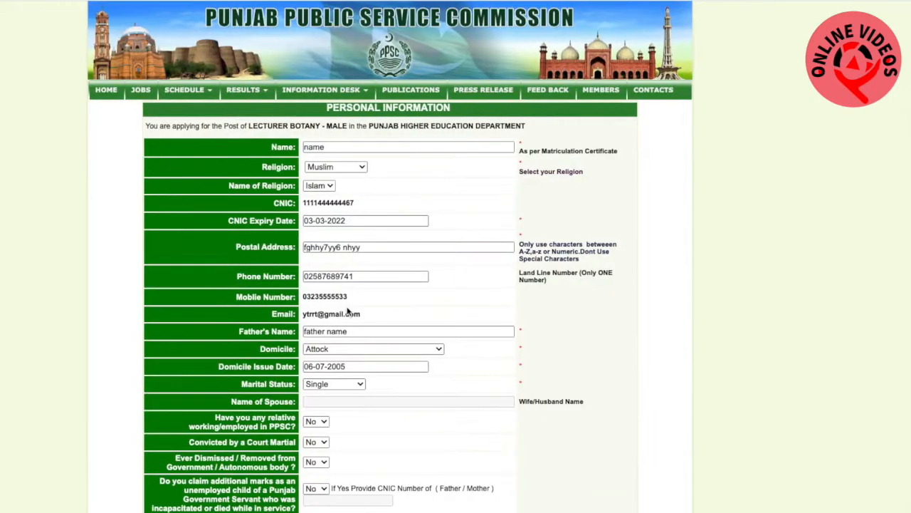
scroll(386, 403, "down", 2)
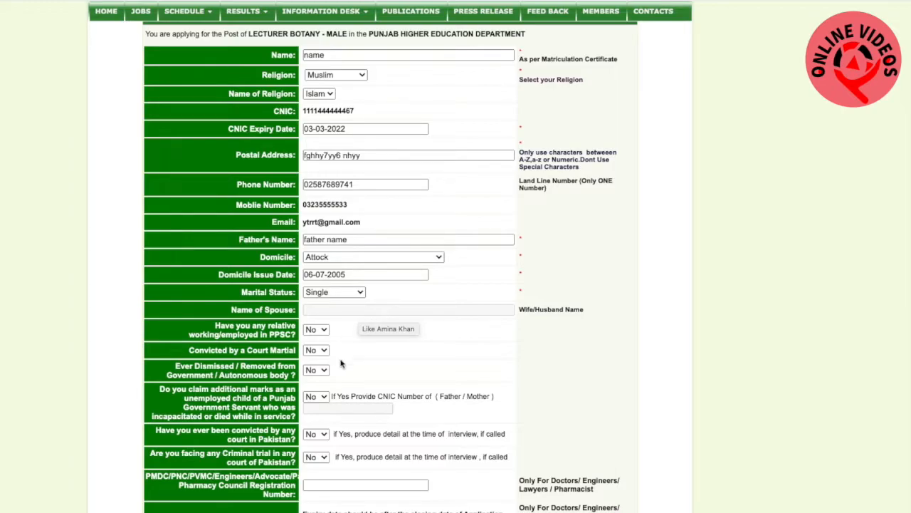
scroll(352, 368, "down", 1)
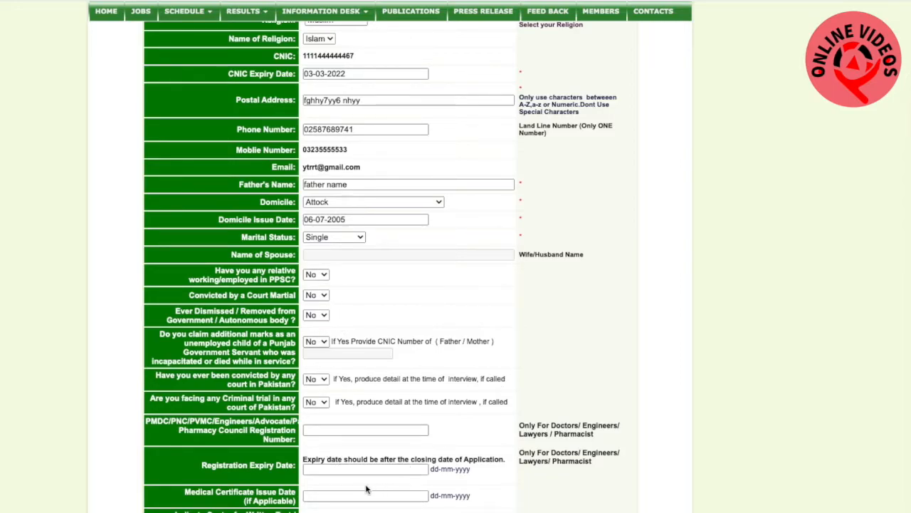
scroll(566, 456, "down", 5)
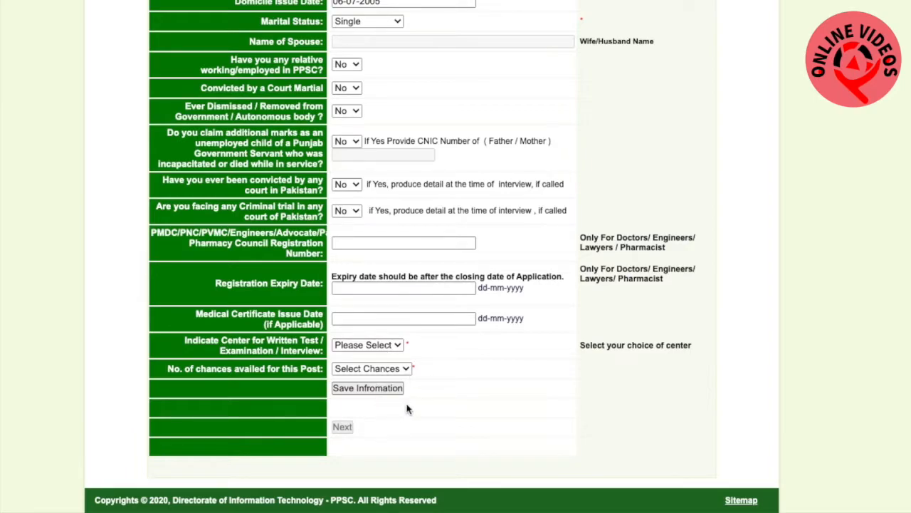
left_click(398, 347)
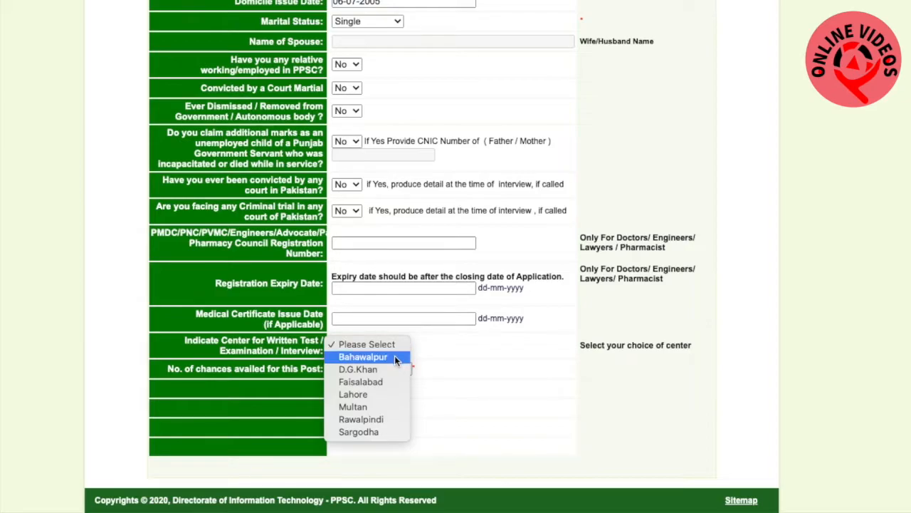
left_click(383, 409)
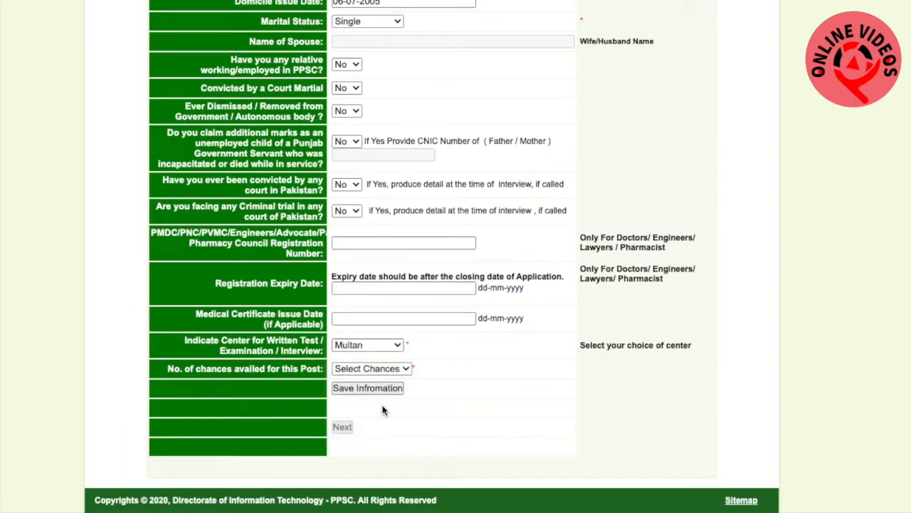
left_click(405, 368)
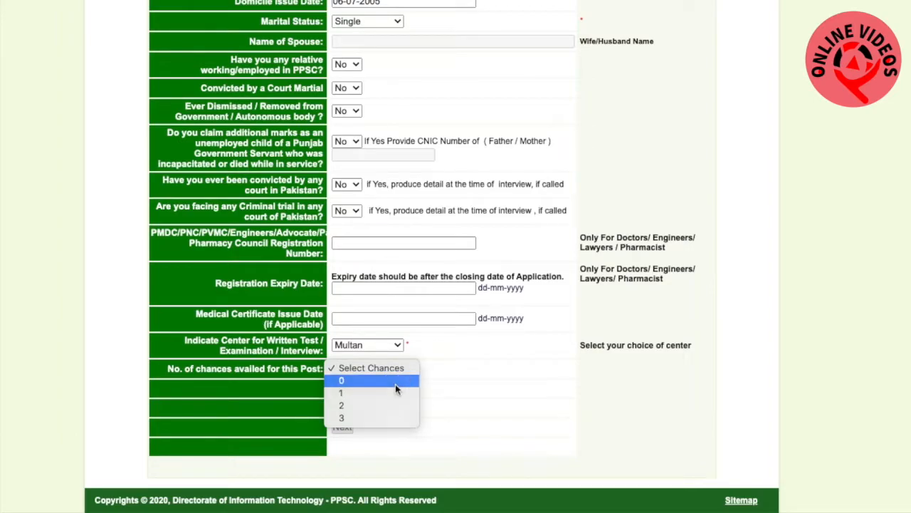
left_click(396, 384)
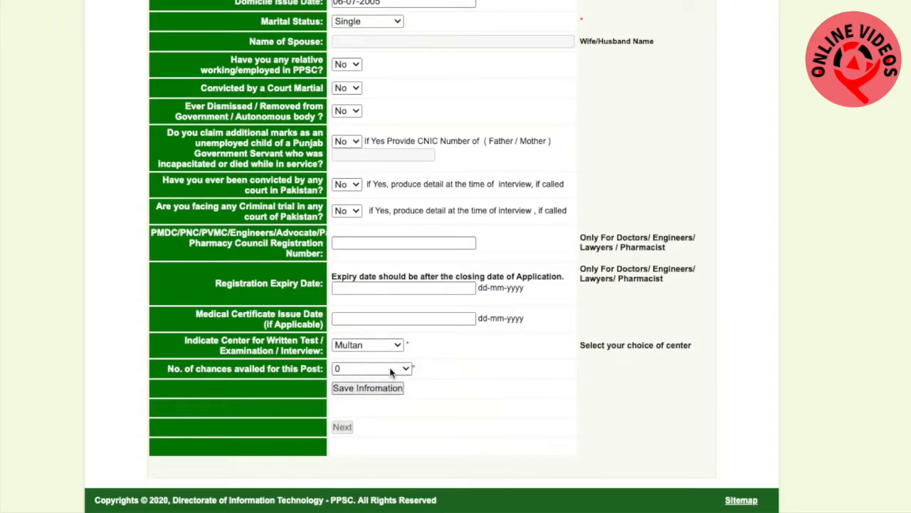
Save the personal information, return to the application profile and start adding the education record
left_click(383, 394)
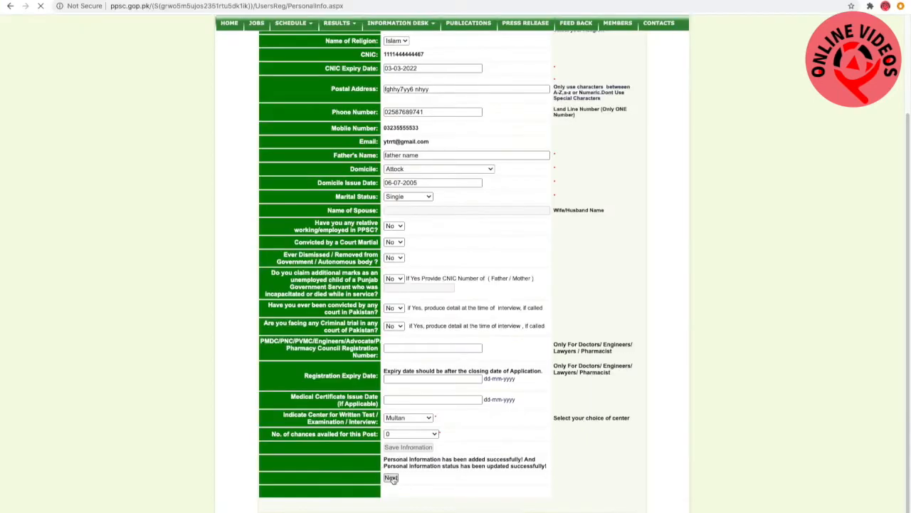
left_click(342, 427)
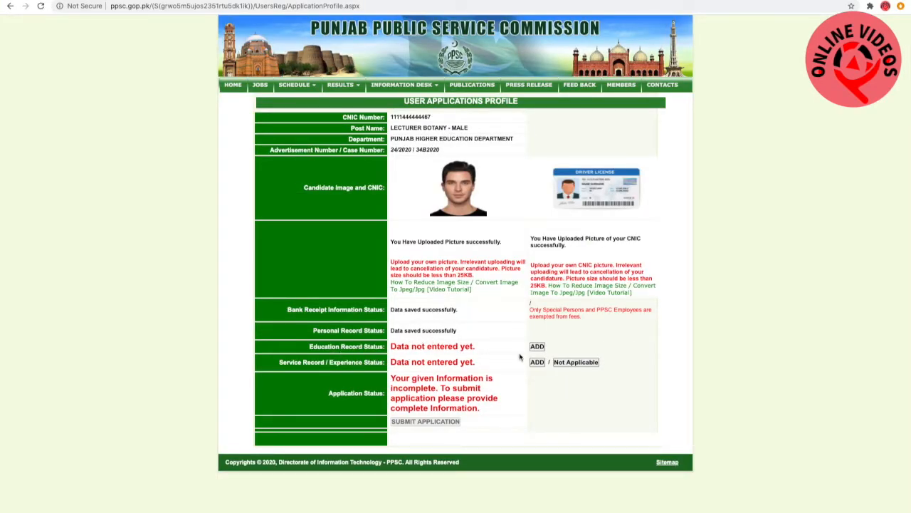
left_click(537, 347)
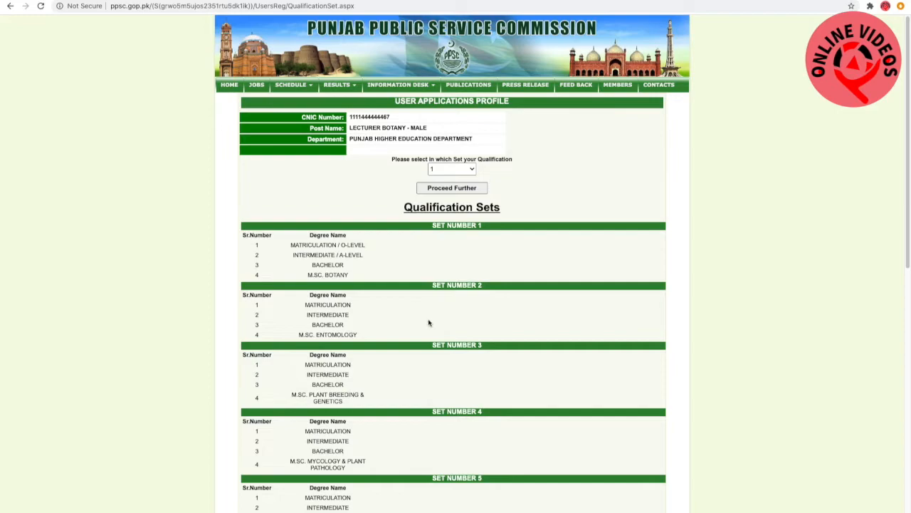
Review the degree combinations in the listed qualification sets to find the one matching the applicant's degrees
scroll(429, 323, "down", 3)
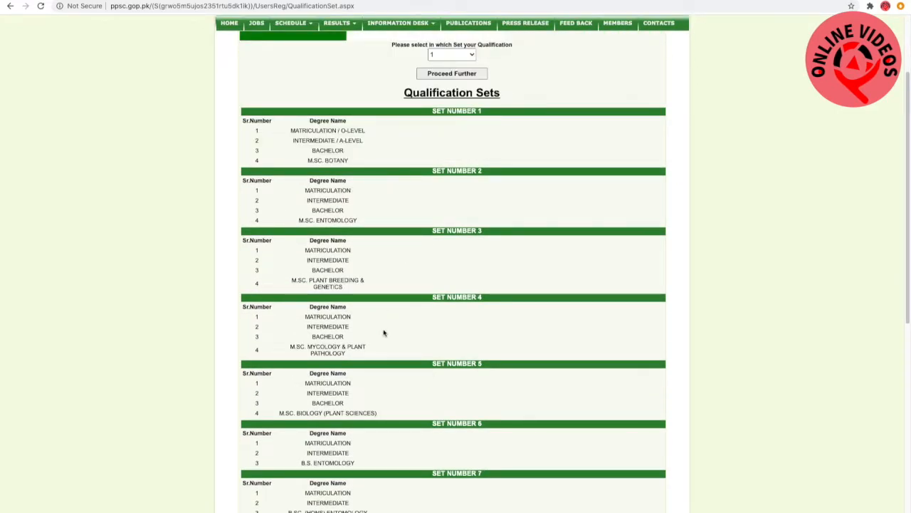
scroll(383, 335, "down", 3)
scroll(383, 335, "up", 6)
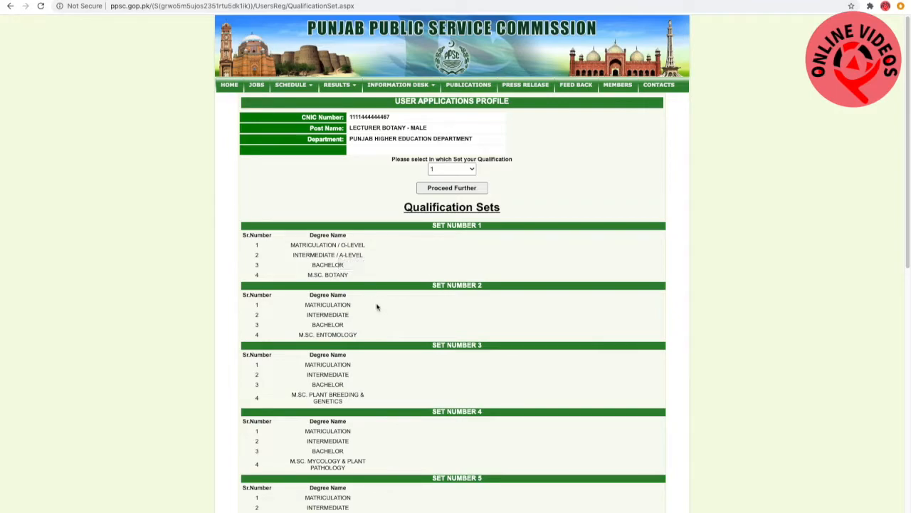
scroll(378, 308, "down", 5)
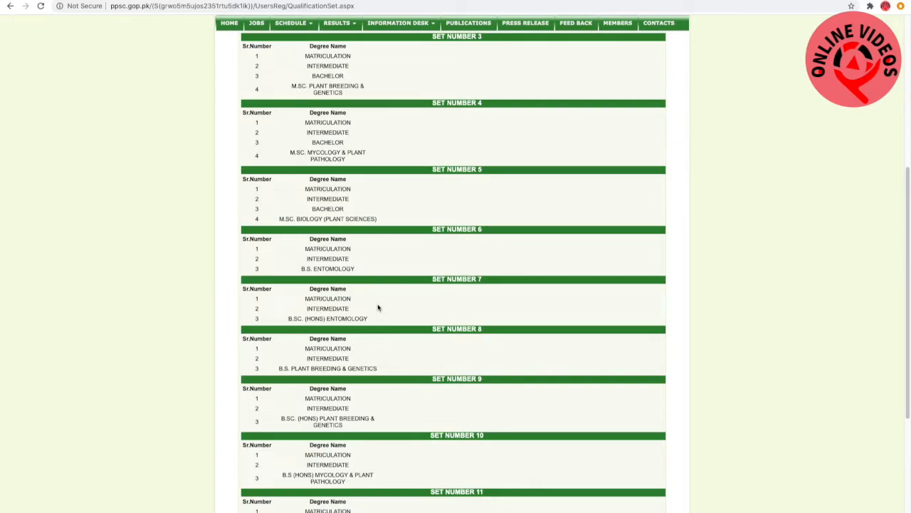
scroll(370, 400, "down", 1)
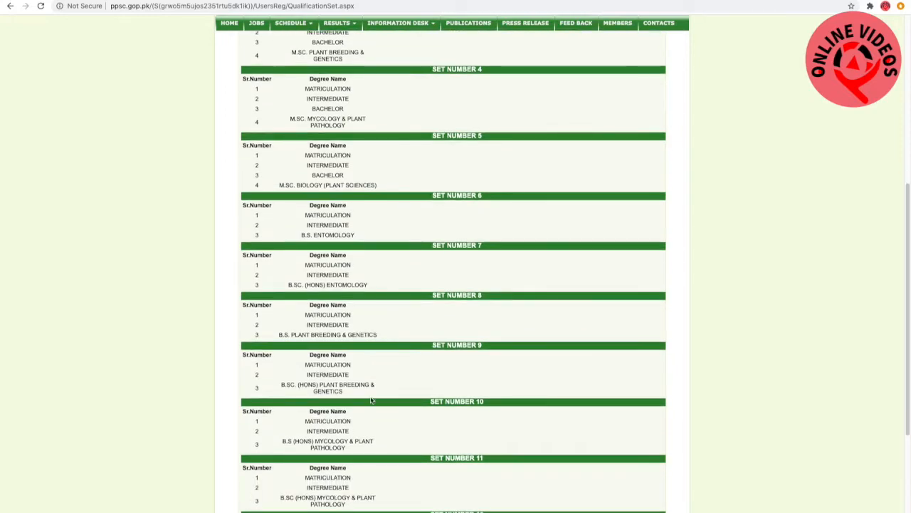
scroll(371, 400, "down", 2)
scroll(371, 395, "down", 3)
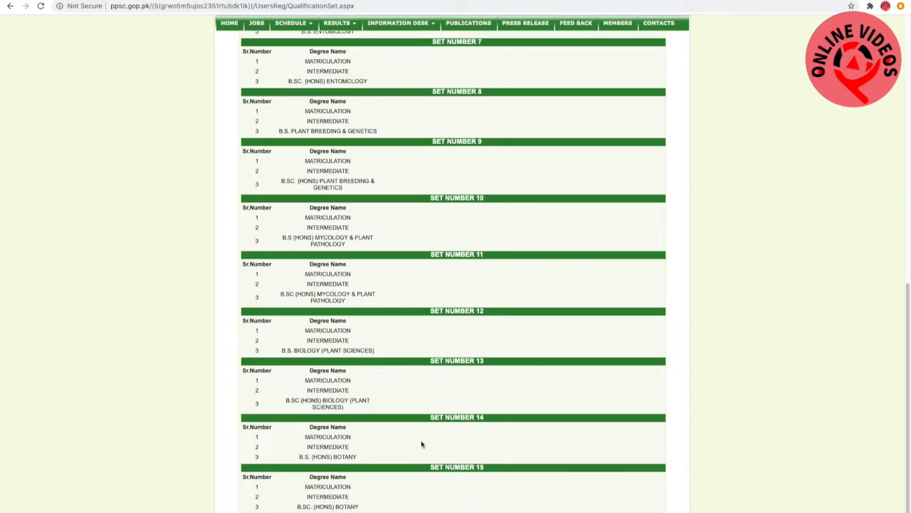
scroll(401, 450, "up", 15)
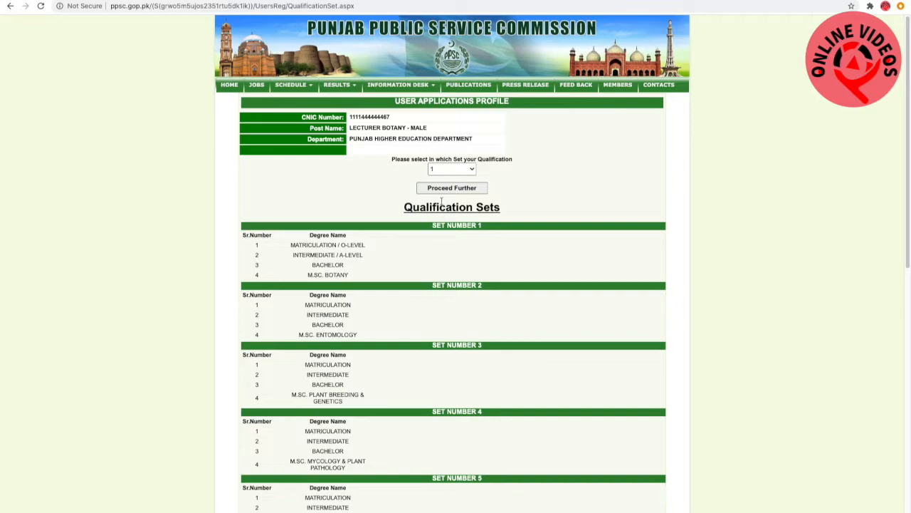
Choose qualification set 14 with the B.S. (Hons) Botany degree and confirm it to proceed to the education details
left_click(451, 168)
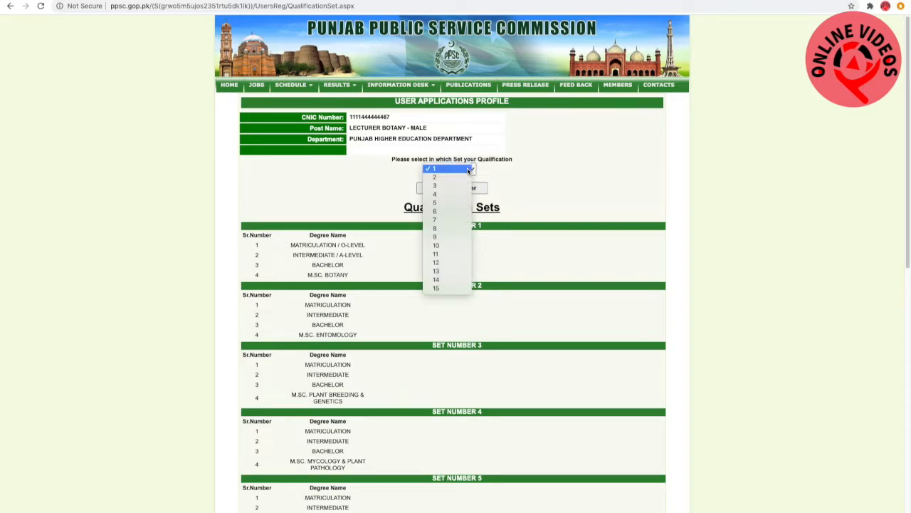
left_click(450, 280)
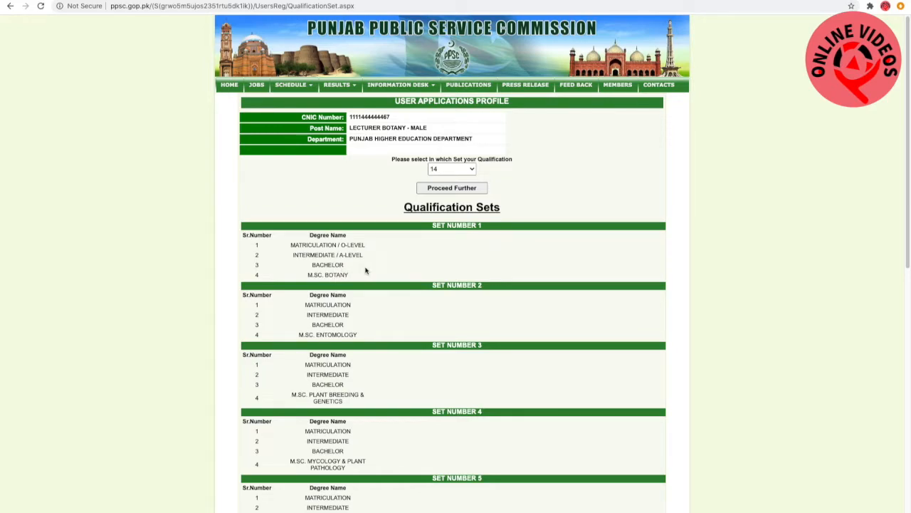
left_click(443, 191)
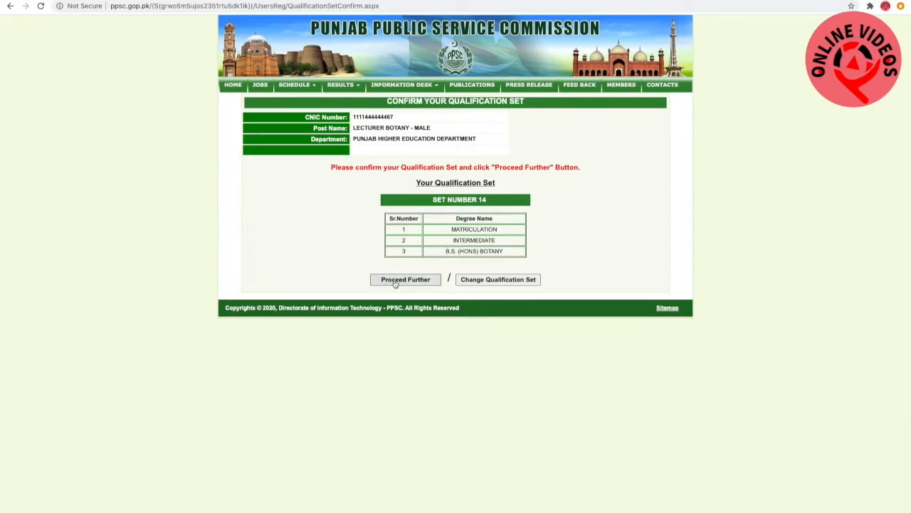
left_click(320, 275)
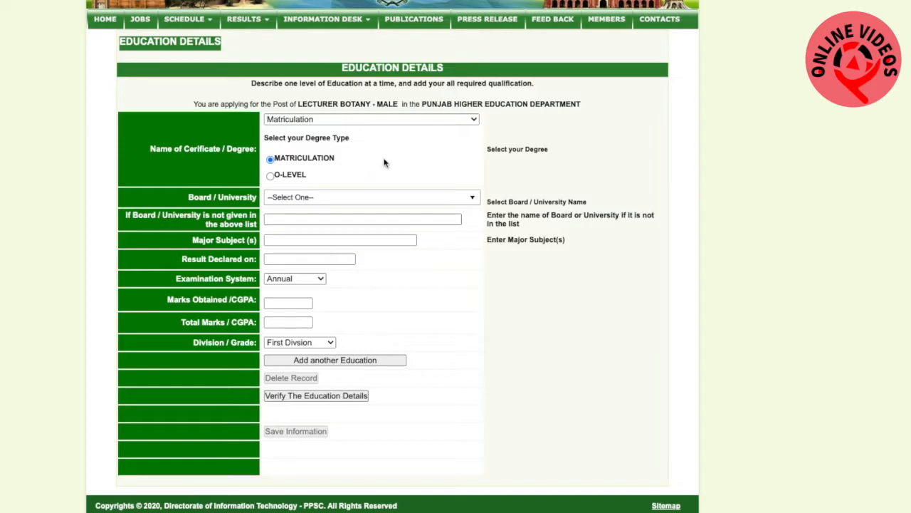
For the Matriculation record, choose Aga Khan Medical College as the board and enter "chem, bio, phy," as the major subjects
left_click(433, 204)
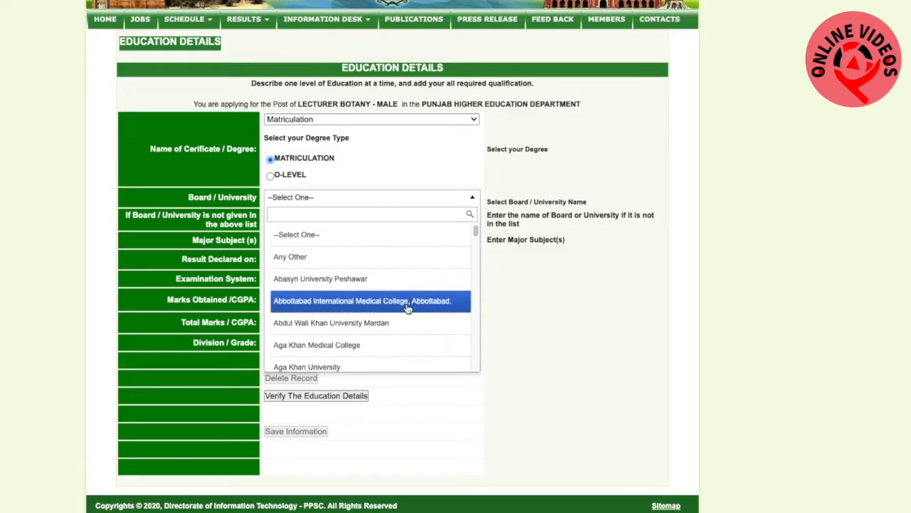
left_click(372, 348)
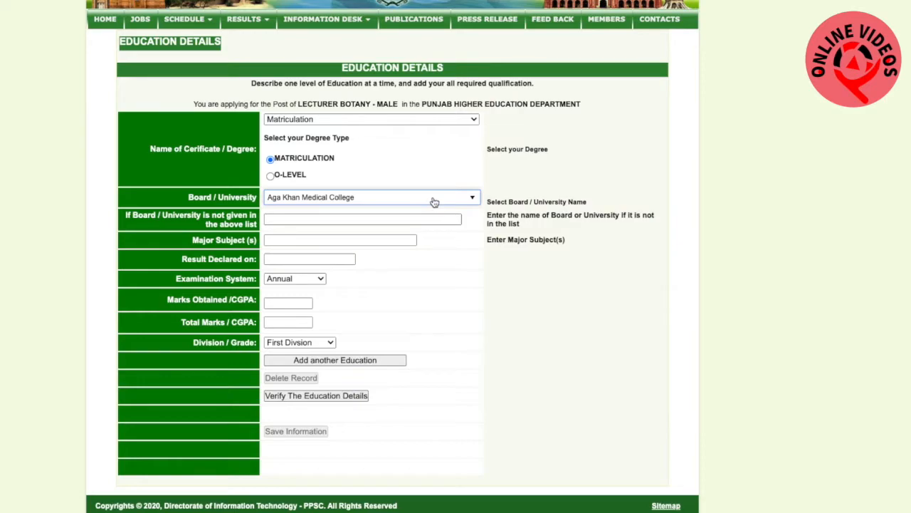
left_click(392, 219)
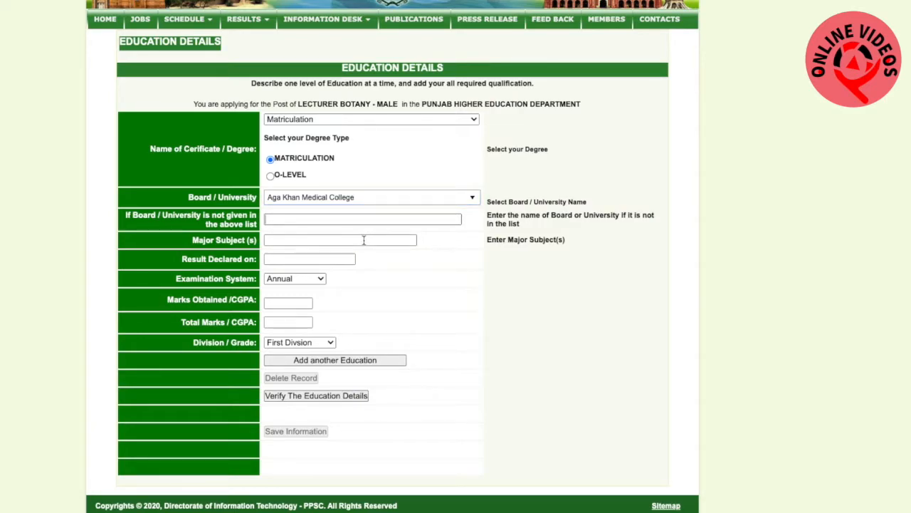
left_click(365, 240)
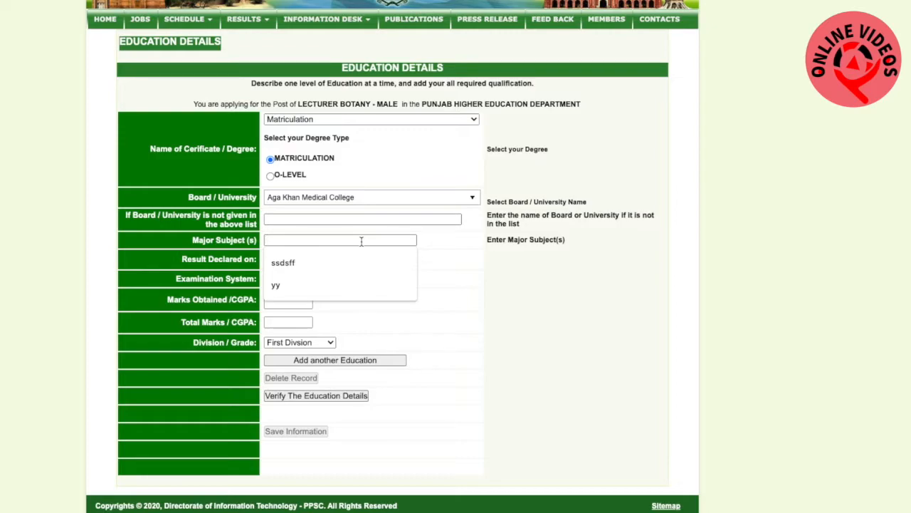
type("chem.")
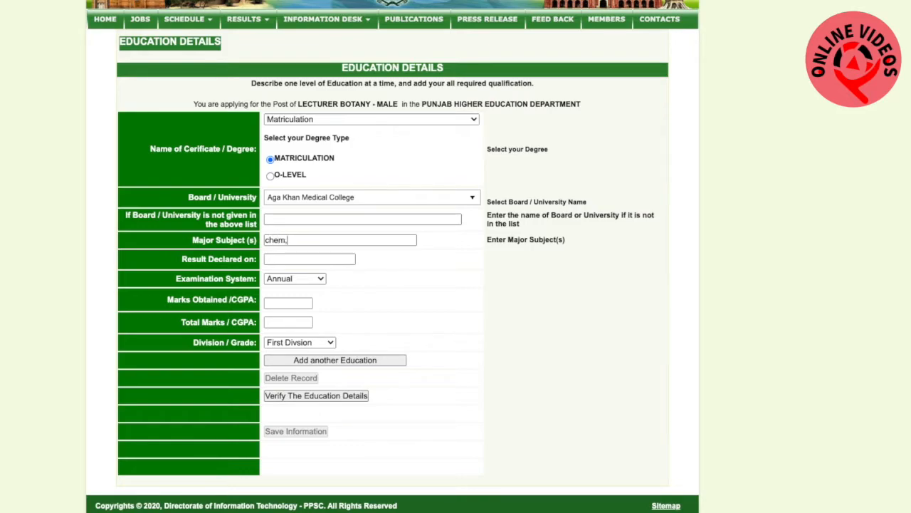
type(" bio, phy,")
left_click(397, 262)
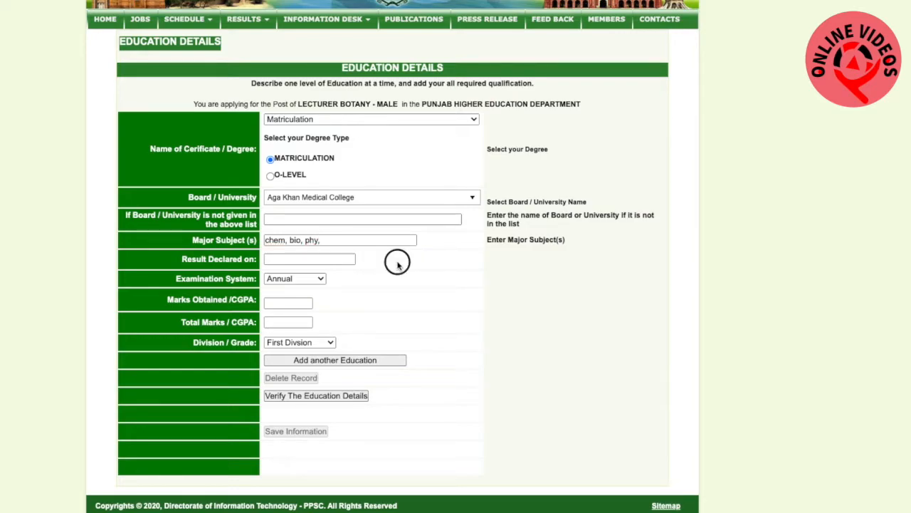
Set the Matriculation result declaration date to 12-07-2007
left_click(331, 260)
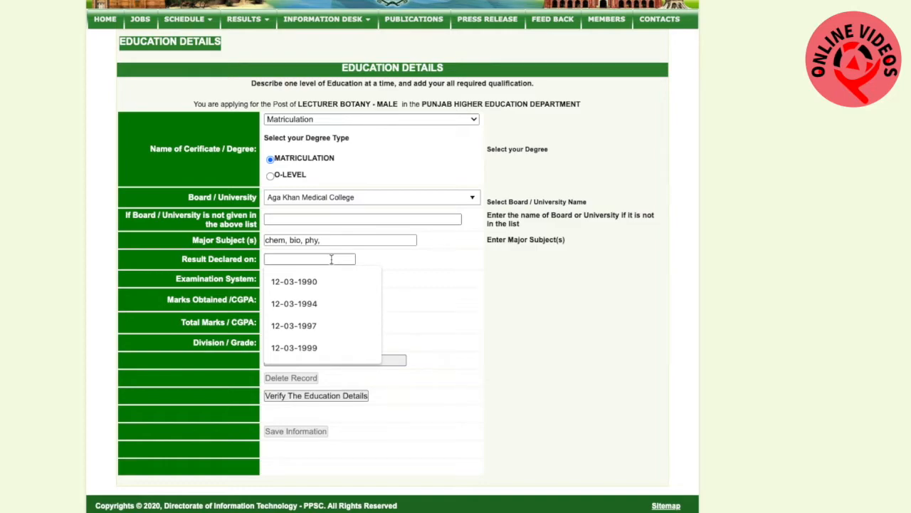
type("12-07-2007")
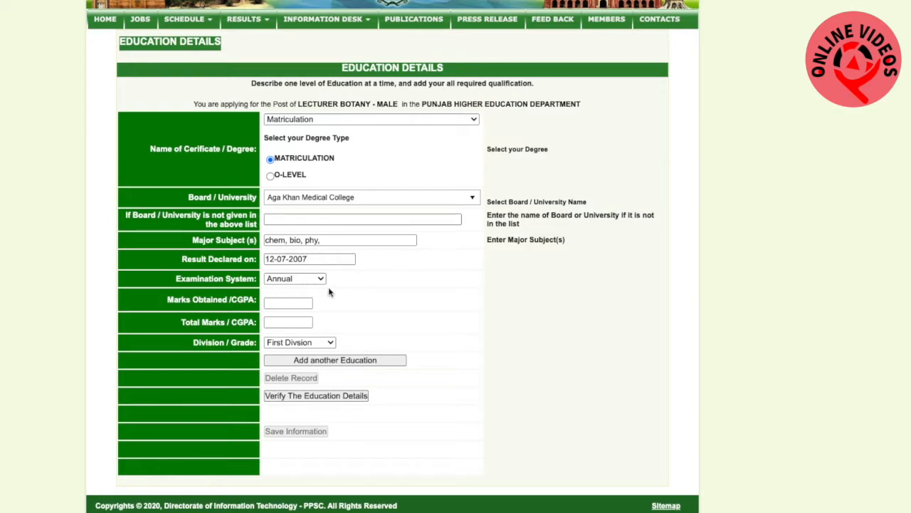
Enter 700 marks obtained out of 1050 total for Matriculation and add the record to the education list
left_click(304, 303)
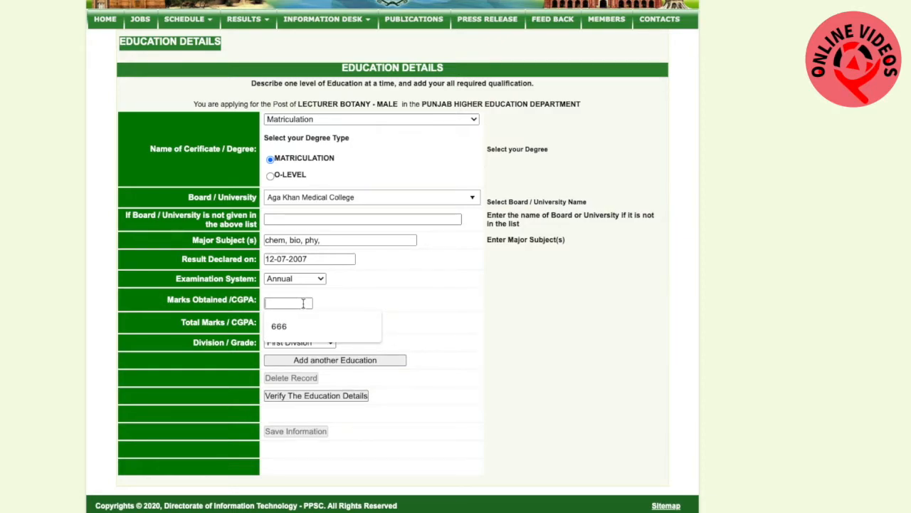
type("700")
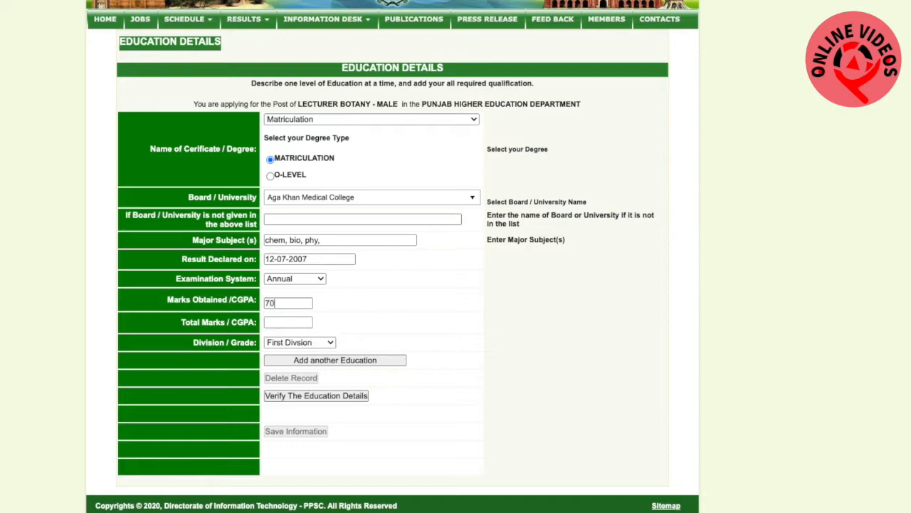
left_click(295, 323)
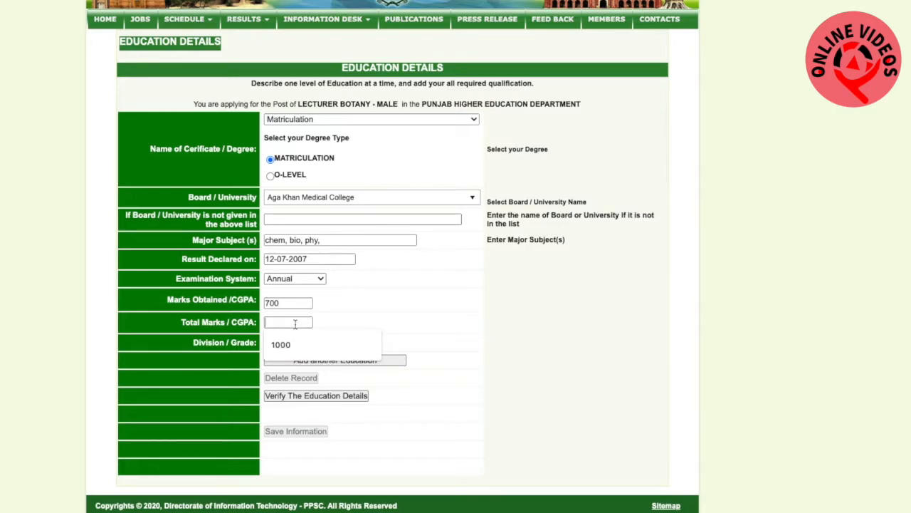
type("1050")
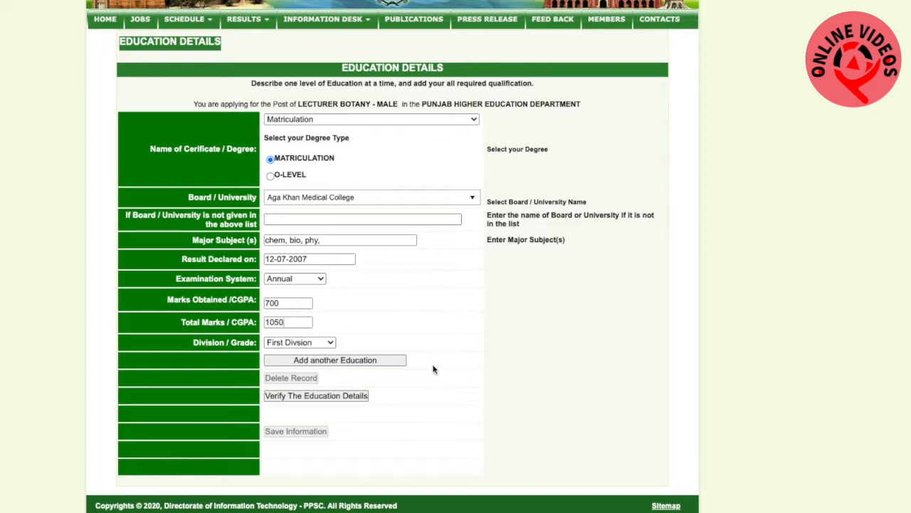
left_click(362, 365)
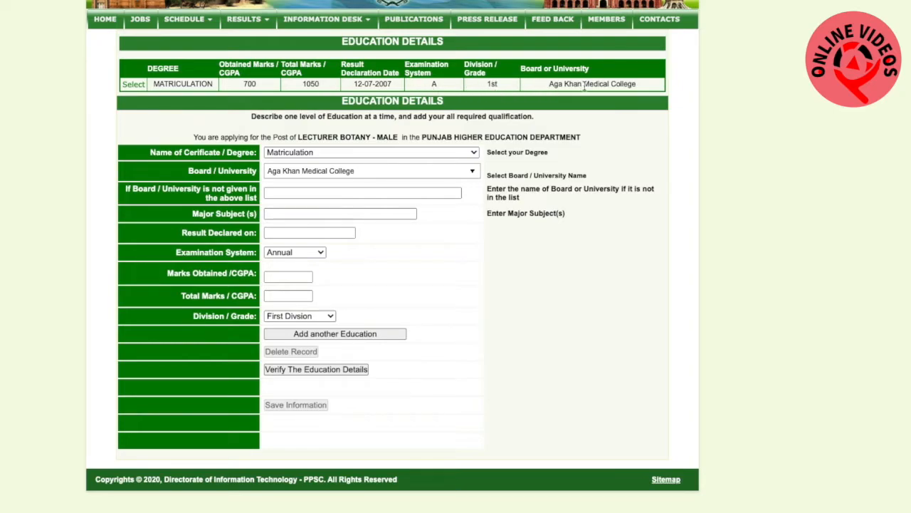
Select Intermediate as the certificate for the next record and choose B.I.S.E Bhawalpur as its board
left_click(467, 154)
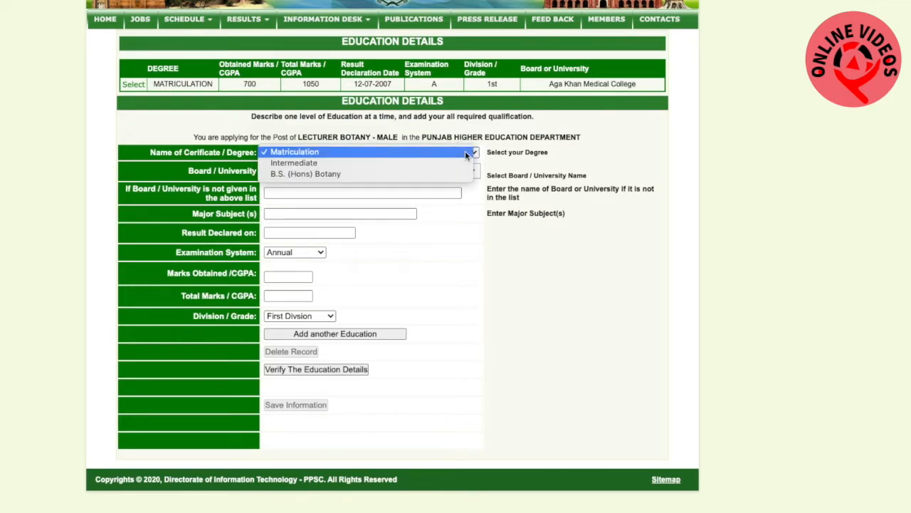
left_click(417, 167)
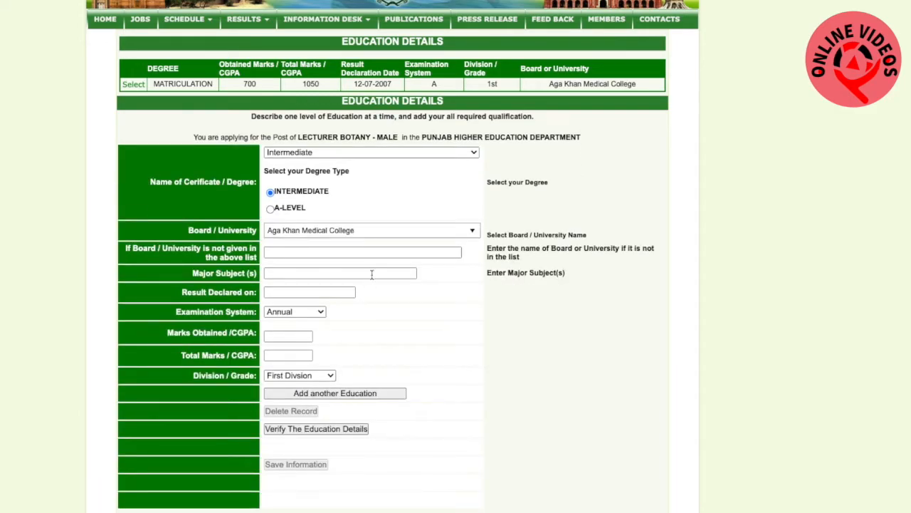
left_click(460, 239)
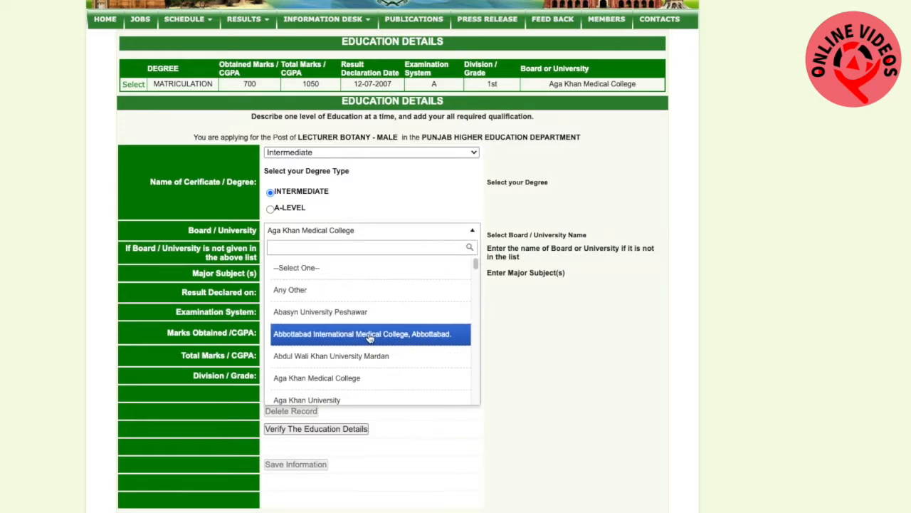
scroll(350, 331, "down", 5)
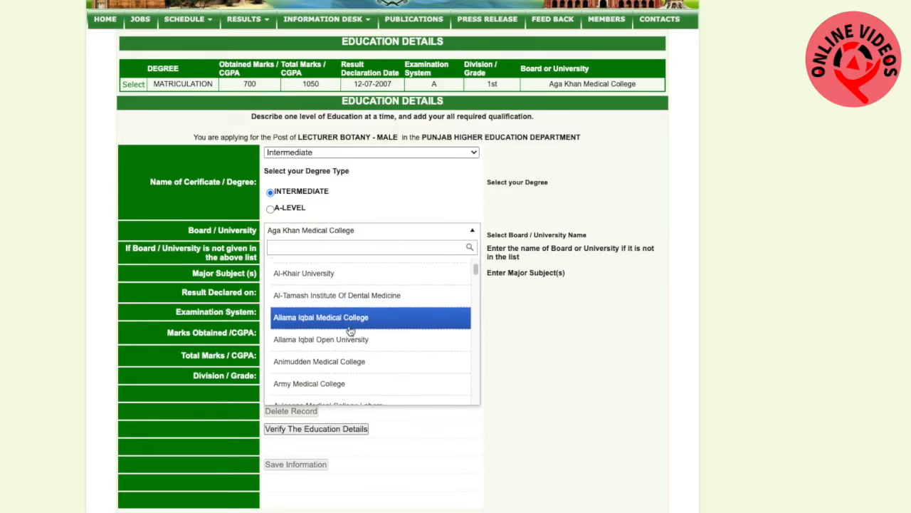
scroll(350, 332, "down", 3)
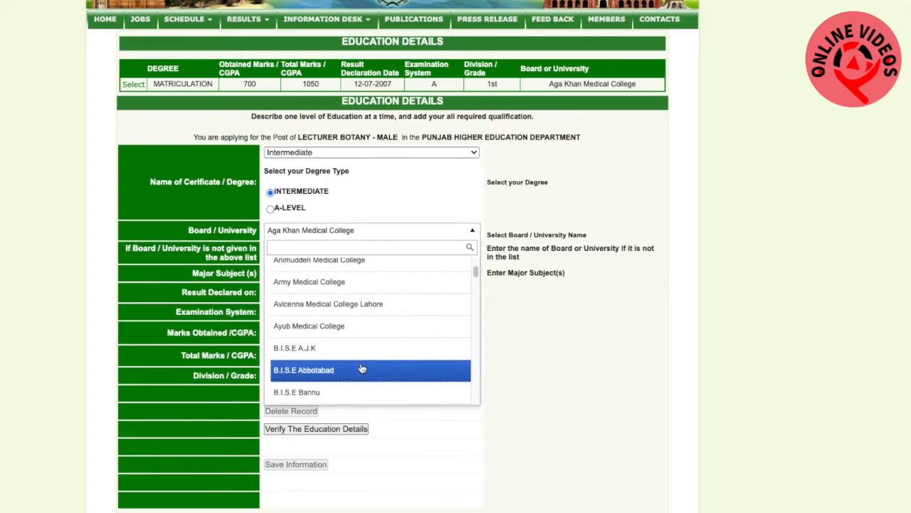
scroll(362, 369, "down", 1)
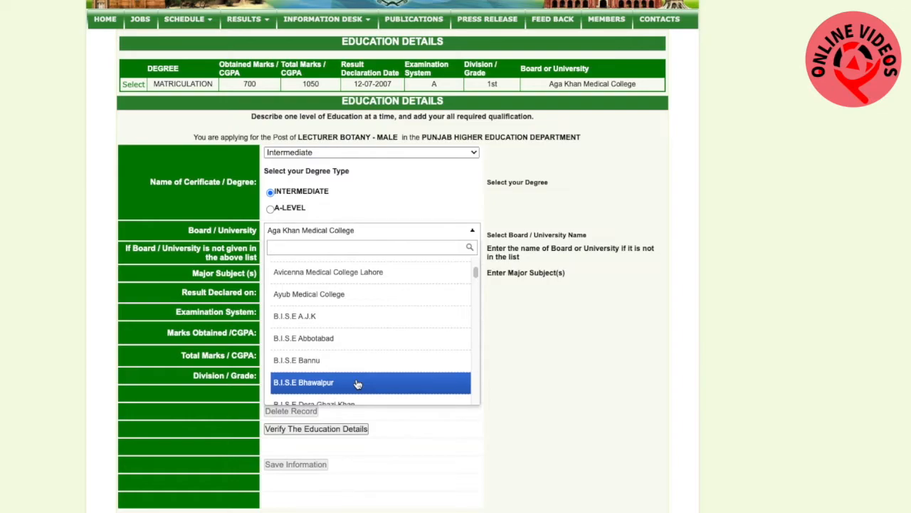
left_click(358, 385)
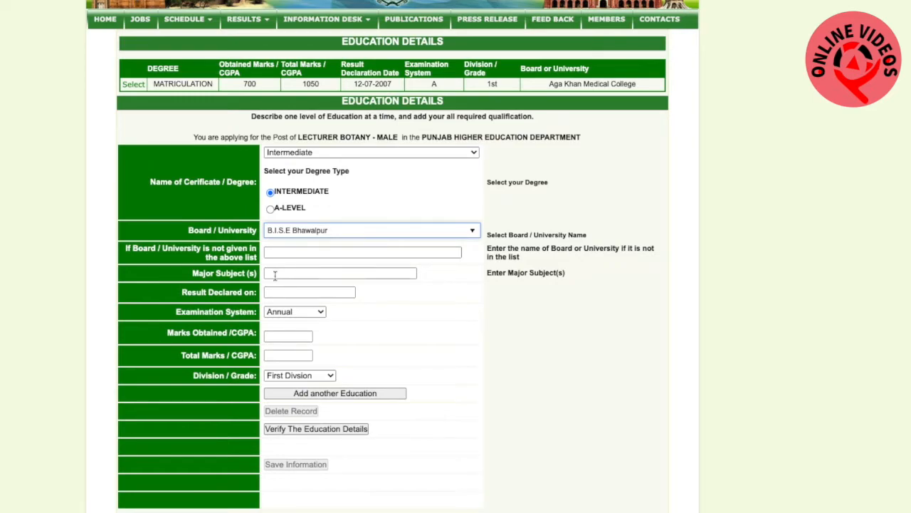
Fill in the Intermediate major subjects as "chem, bio, phy," and set the result declaration date to 23-09-2009
left_click(302, 271)
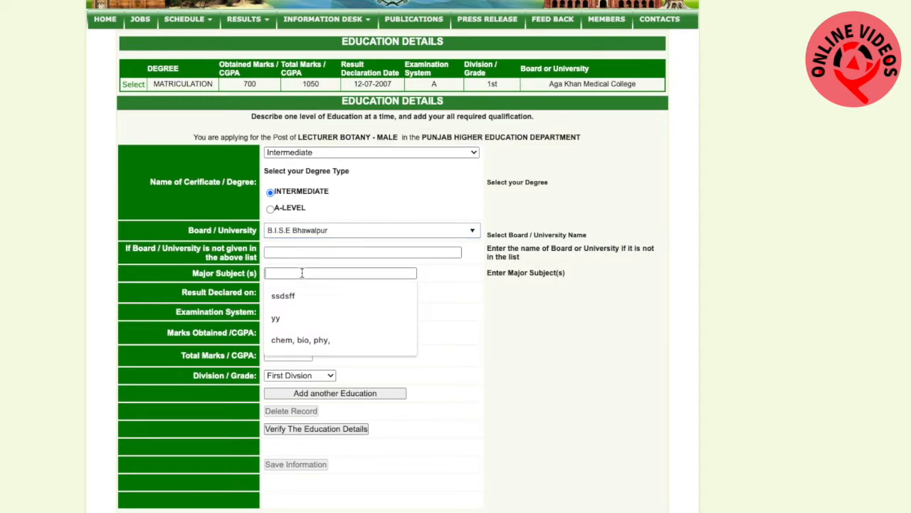
left_click(319, 341)
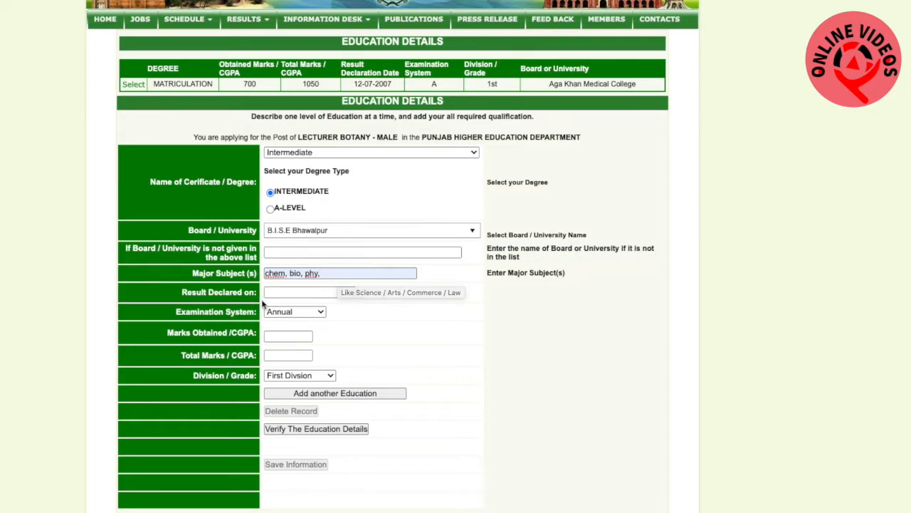
left_click(287, 291)
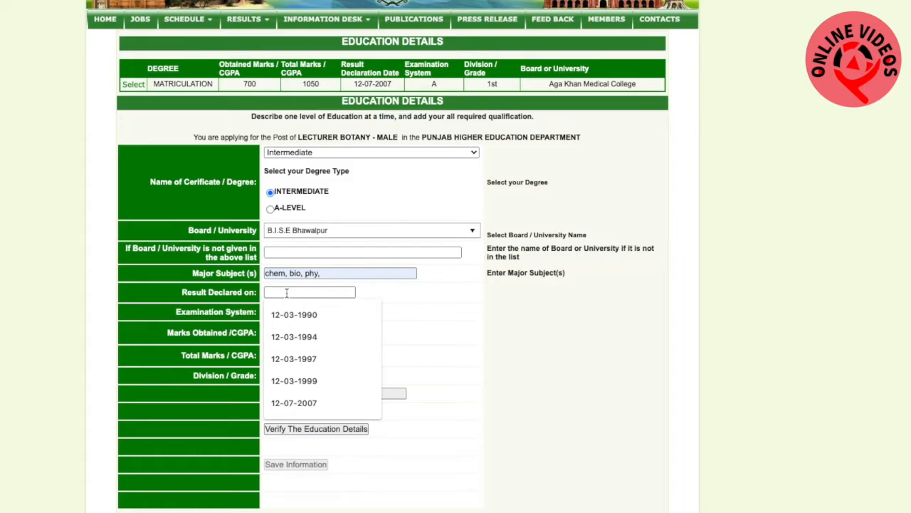
type("23-09-")
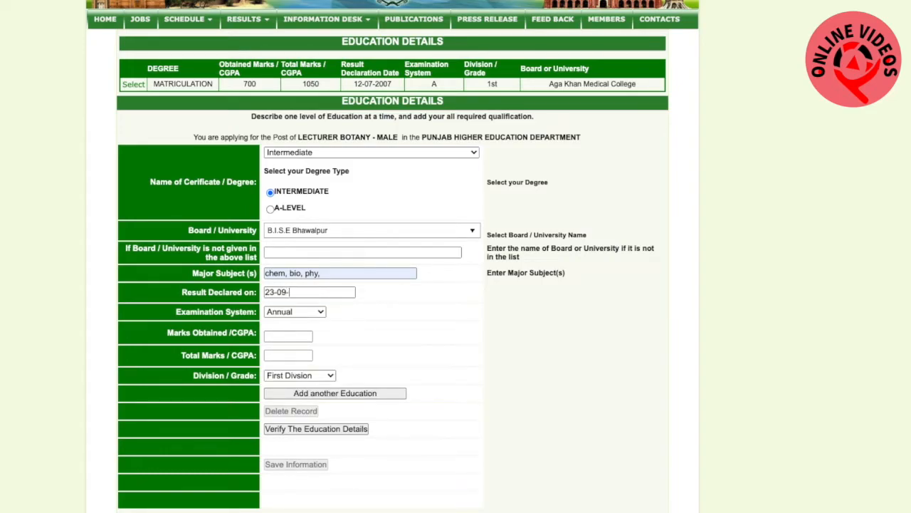
type("2009")
Enter 900 marks obtained out of 1100 total for Intermediate and add the record to the education list
left_click(285, 337)
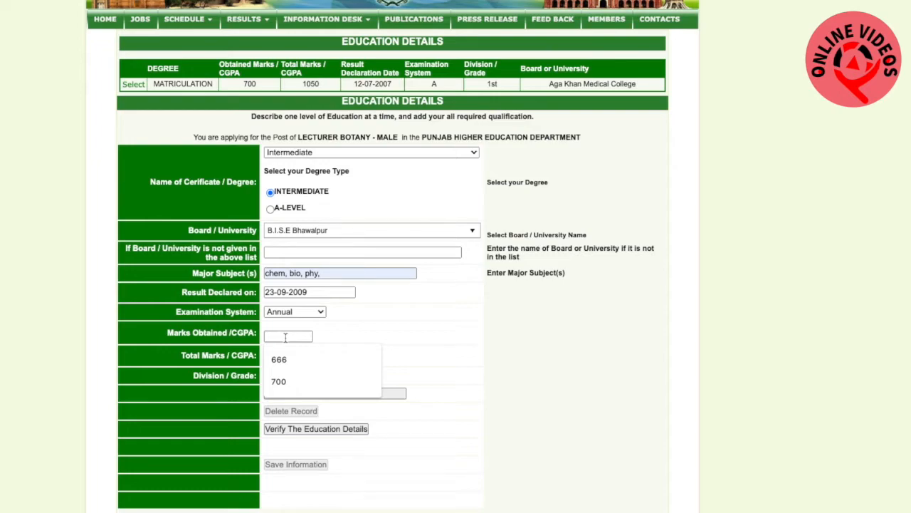
type("900")
left_click(284, 360)
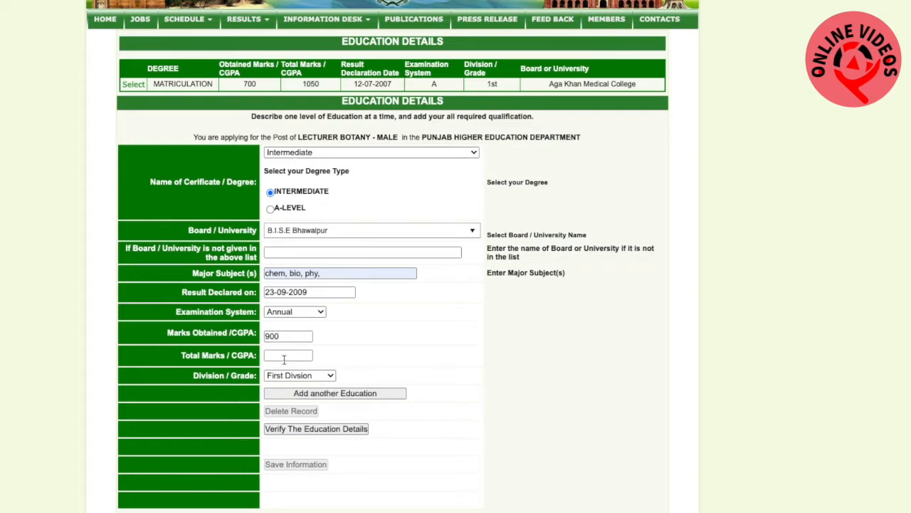
type("1100")
left_click(307, 395)
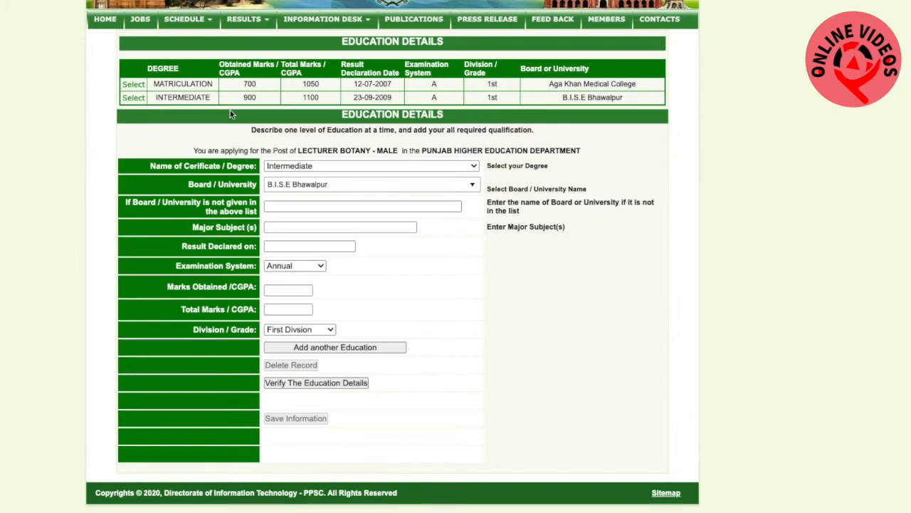
Select B.S. (Hons) Botany as the degree for the next record and choose Dawood College Of Engineering & Technology as its university
left_click(456, 168)
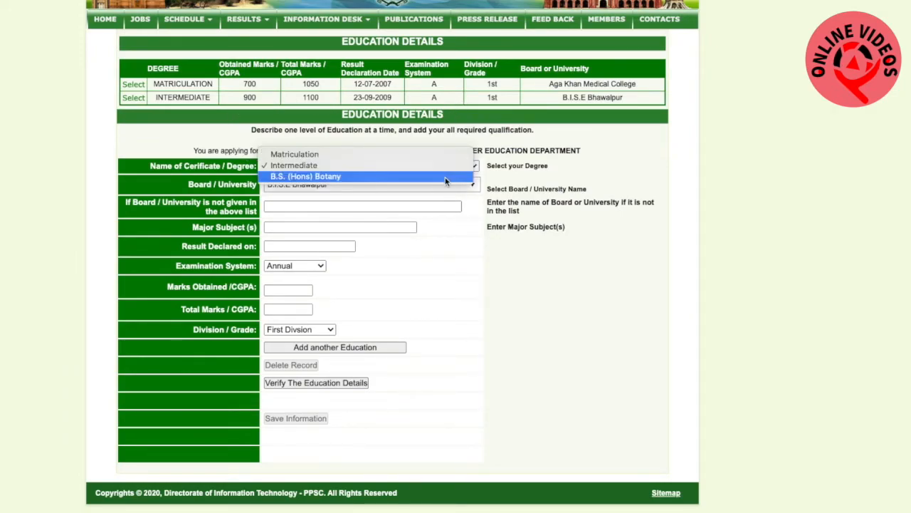
left_click(446, 176)
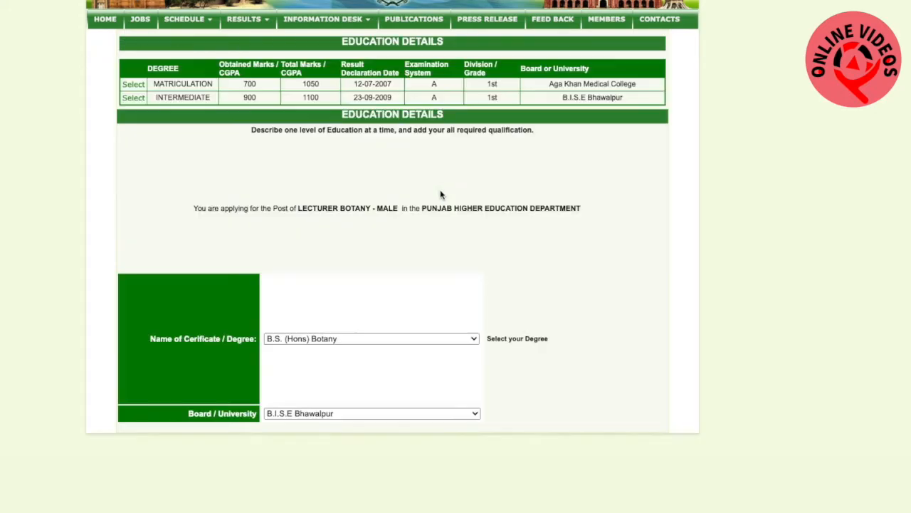
left_click(448, 185)
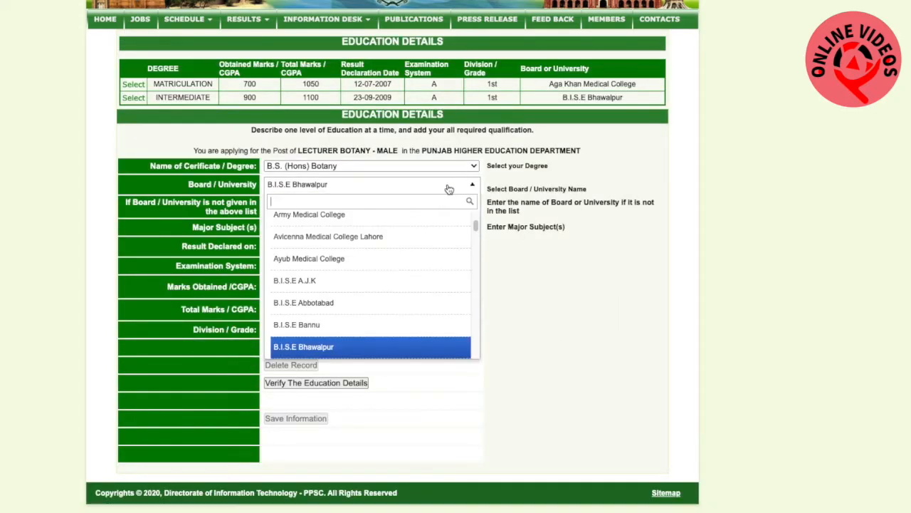
scroll(393, 277, "down", 6)
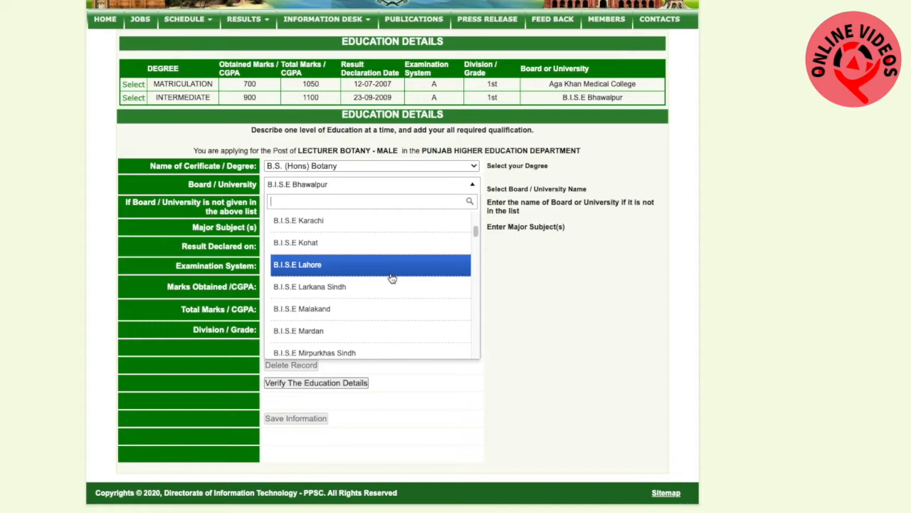
scroll(392, 277, "down", 5)
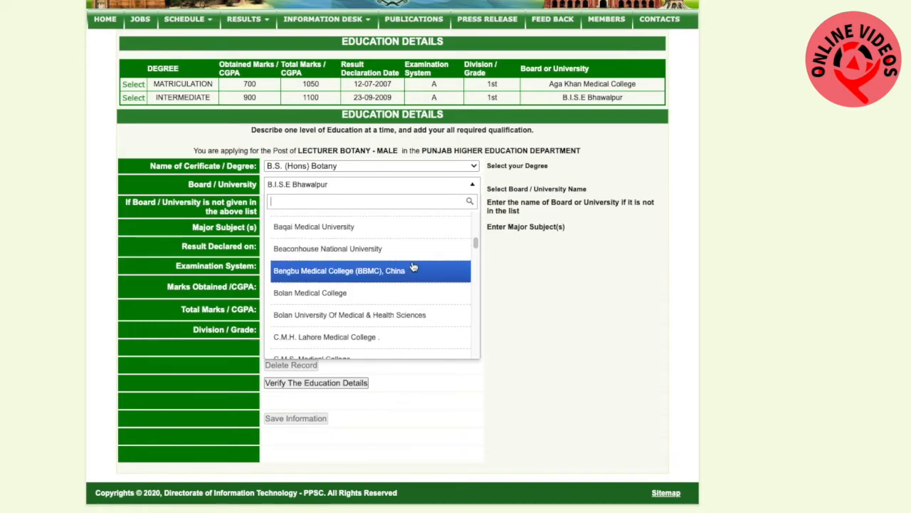
scroll(421, 284, "down", 2)
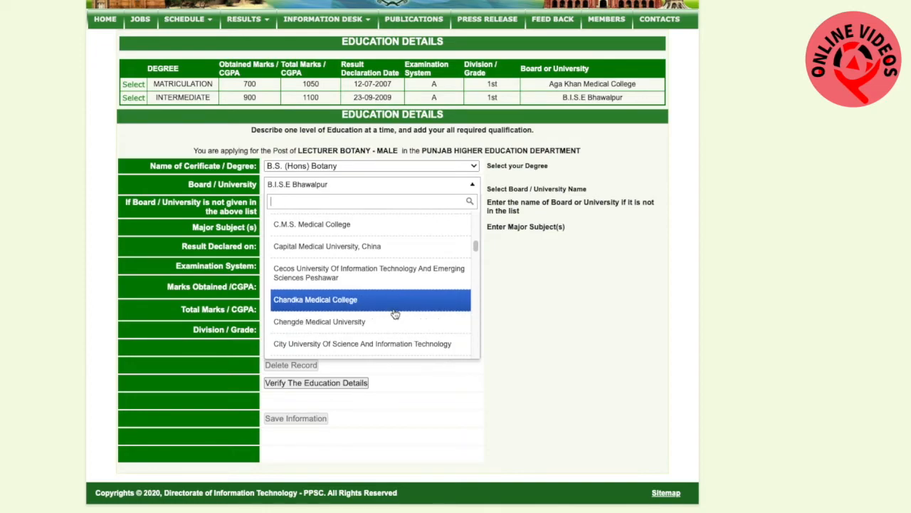
scroll(395, 314, "down", 3)
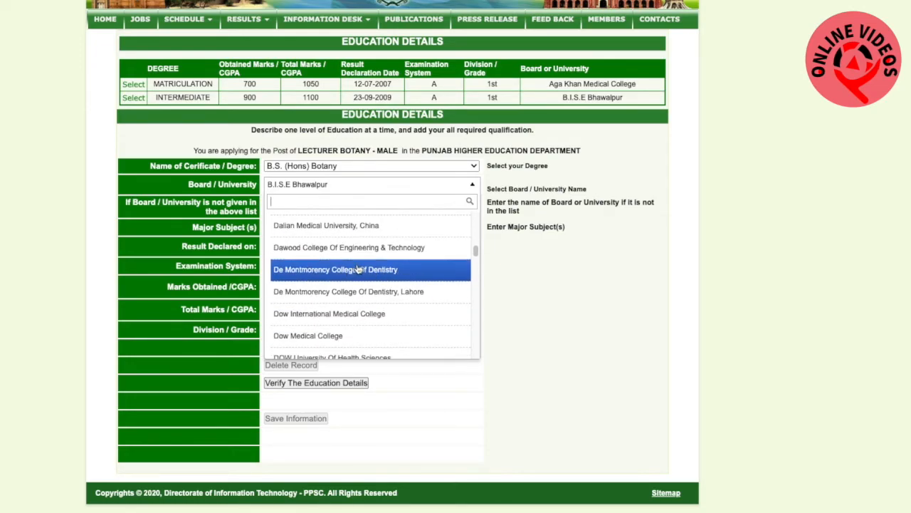
left_click(389, 249)
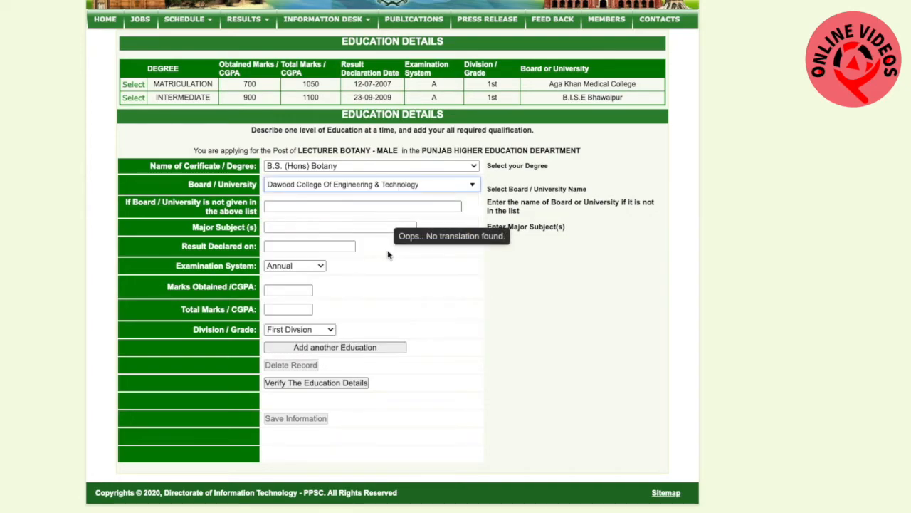
Fill in "botany" as the degree's major subject and set the result declaration date to 25-09-2013
left_click(305, 227)
type("bo")
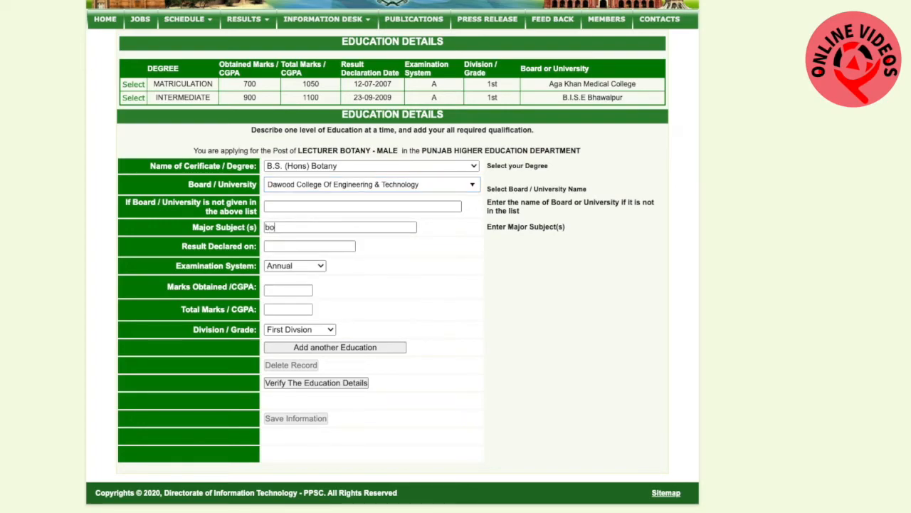
type("tany")
left_click(293, 246)
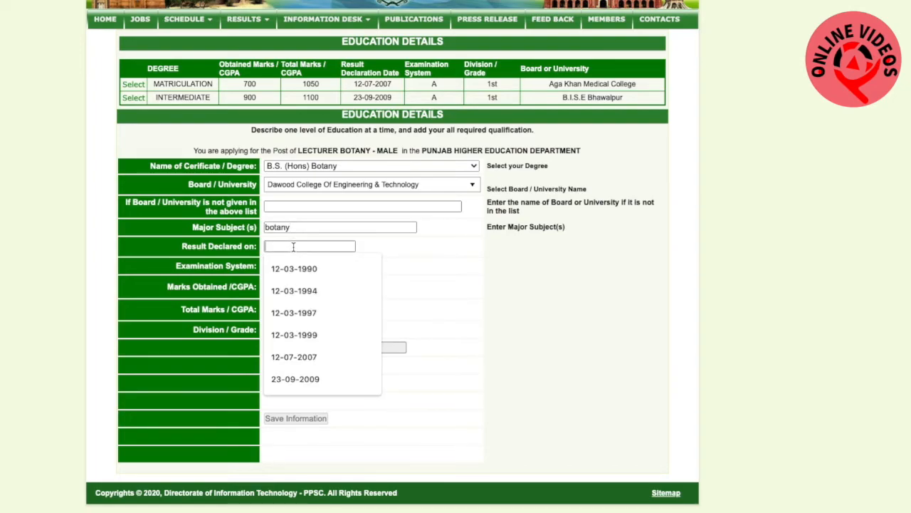
type("25")
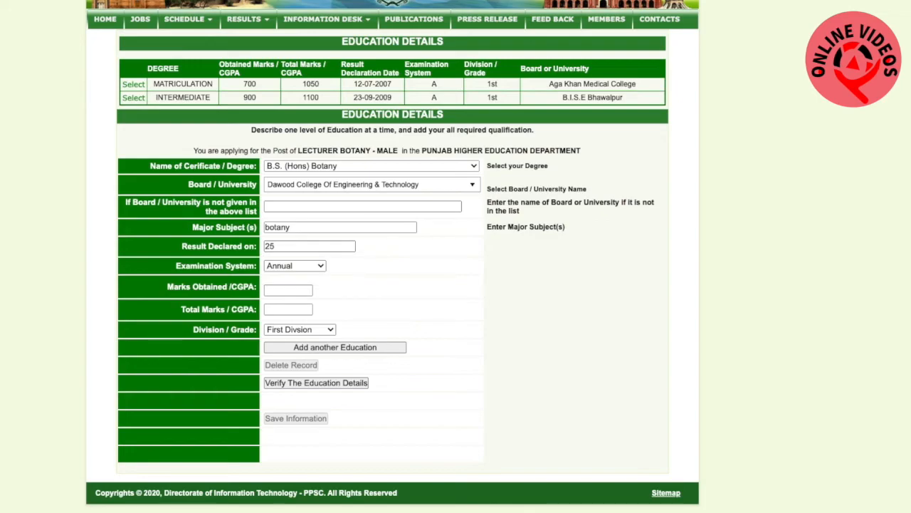
type("-09-2014")
key("BackSpace")
type("3")
Enter a CGPA of 3.7 out of 4.00 with Grade B for the B.S. (Hons) Botany degree and add the record
left_click(303, 288)
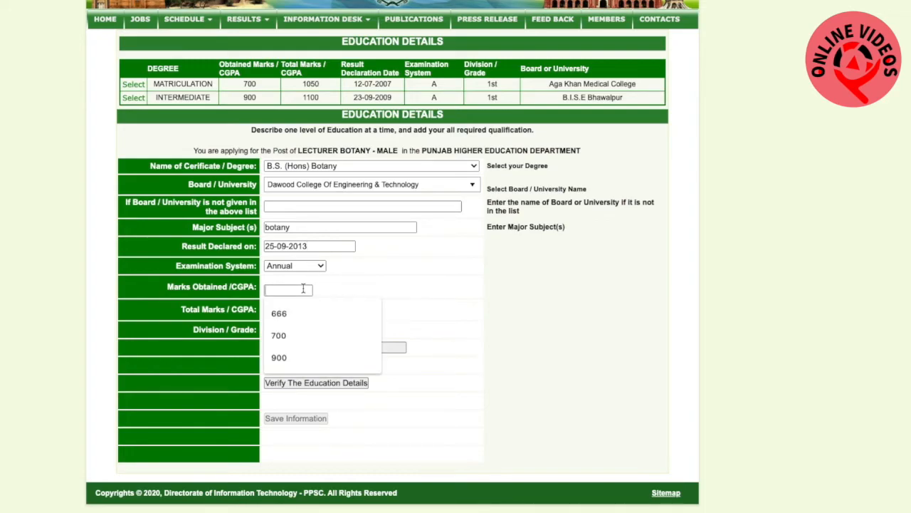
type("3.7")
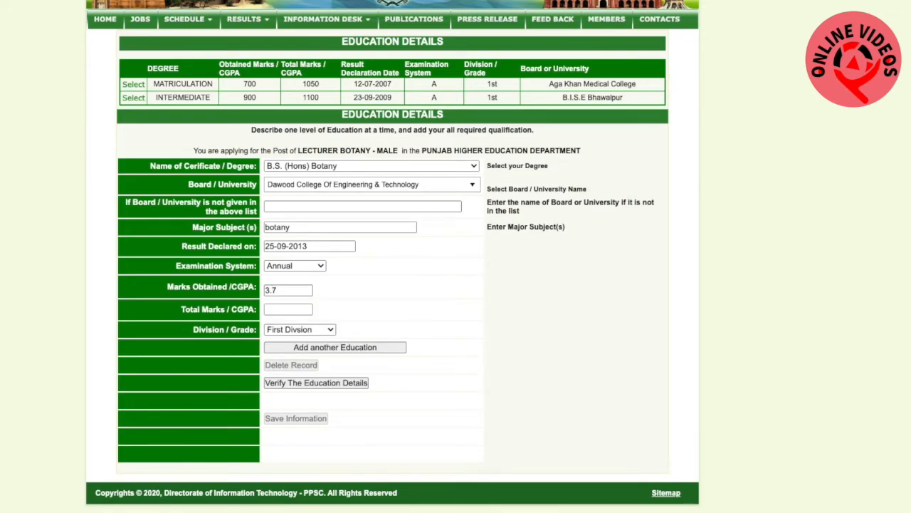
left_click(297, 309)
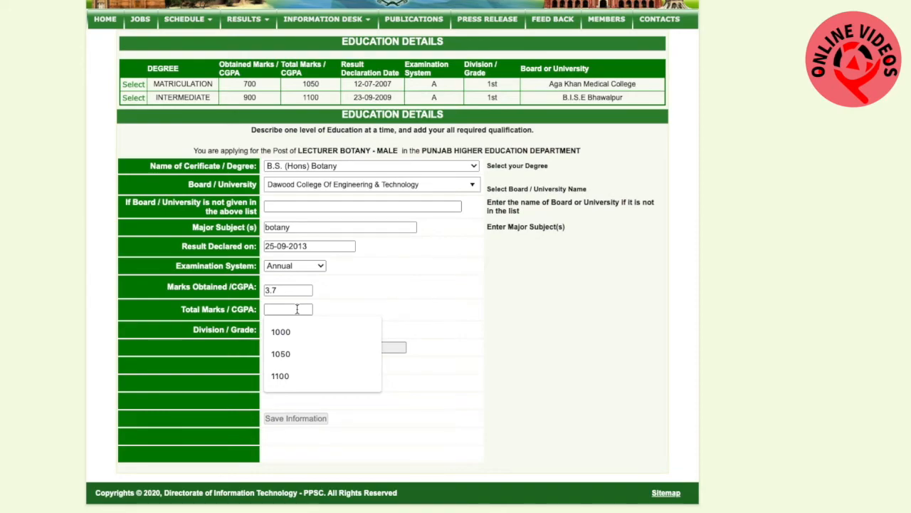
type("4.00")
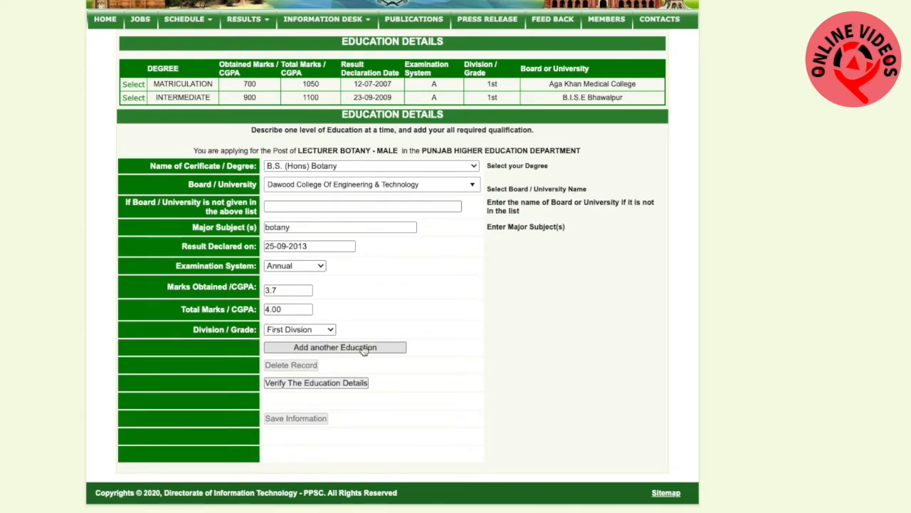
left_click(329, 330)
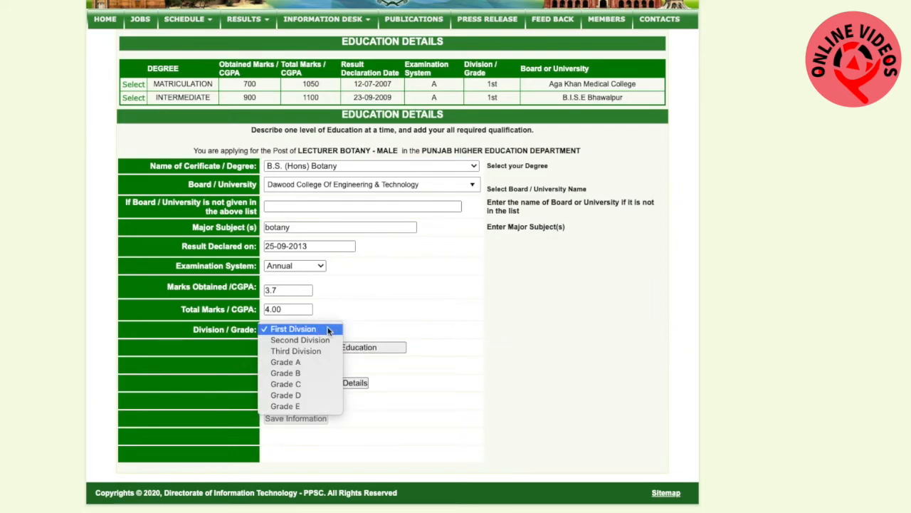
left_click(301, 372)
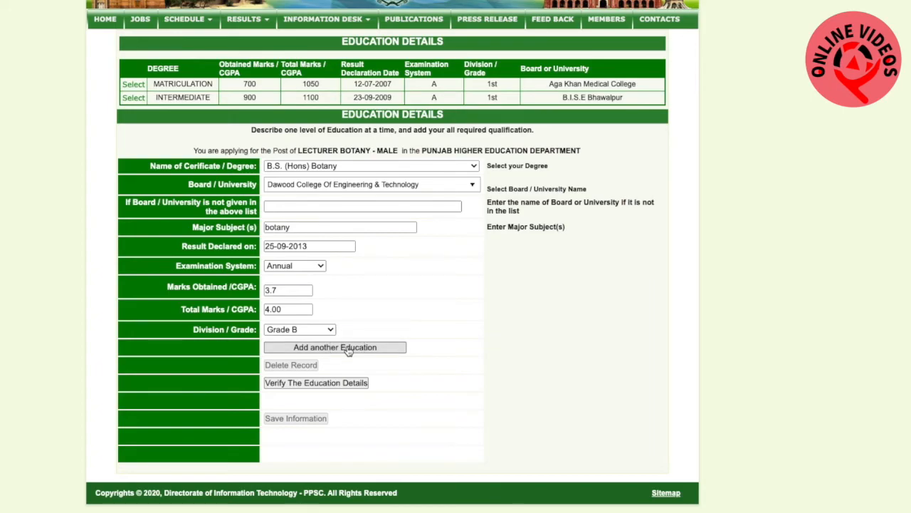
left_click(348, 348)
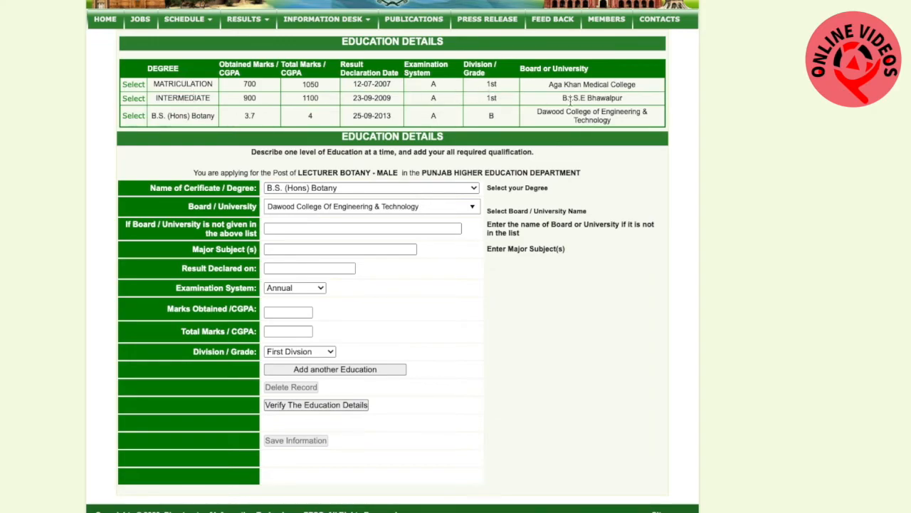
Verify the education details, save the academic record and continue to the application status page
left_click(317, 406)
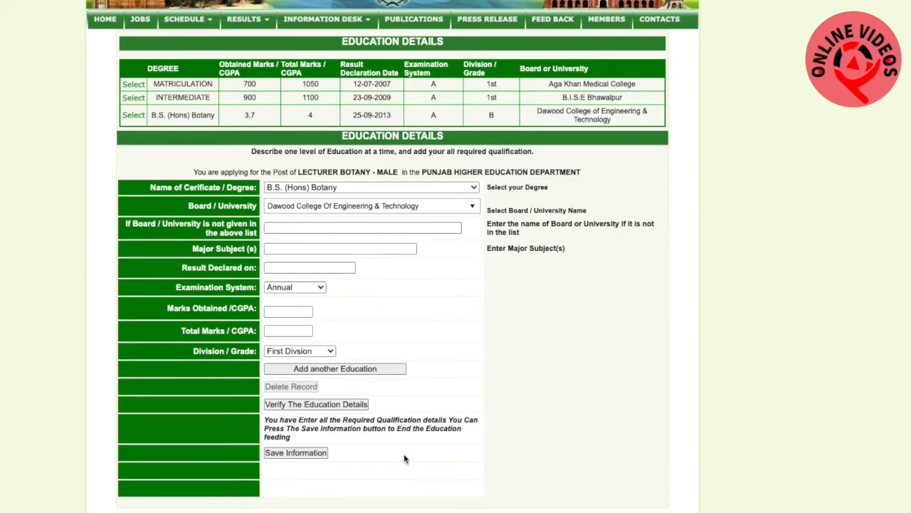
left_click(299, 457)
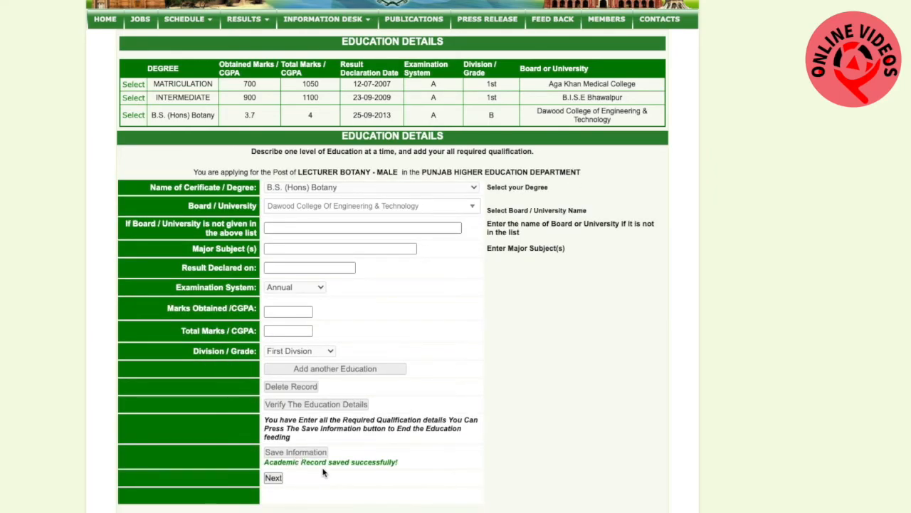
left_click(276, 480)
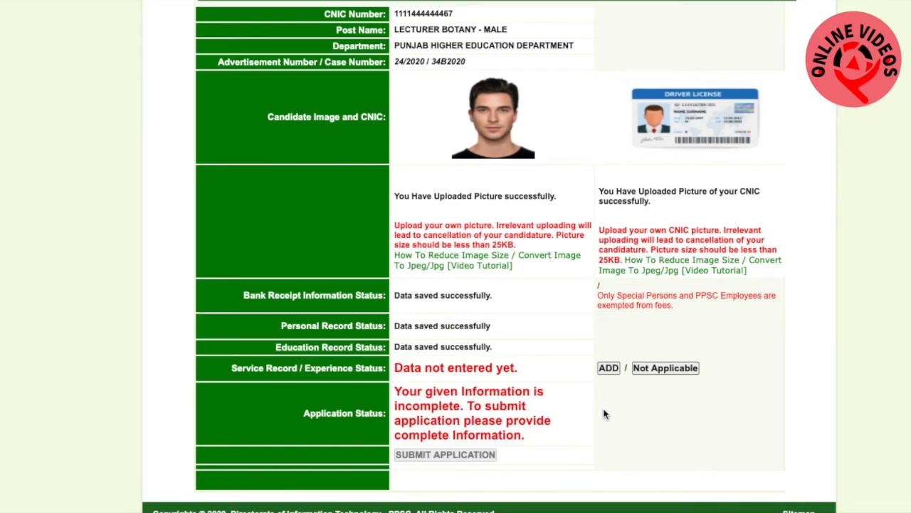
Mark the service record / experience section as not applicable
left_click(663, 370)
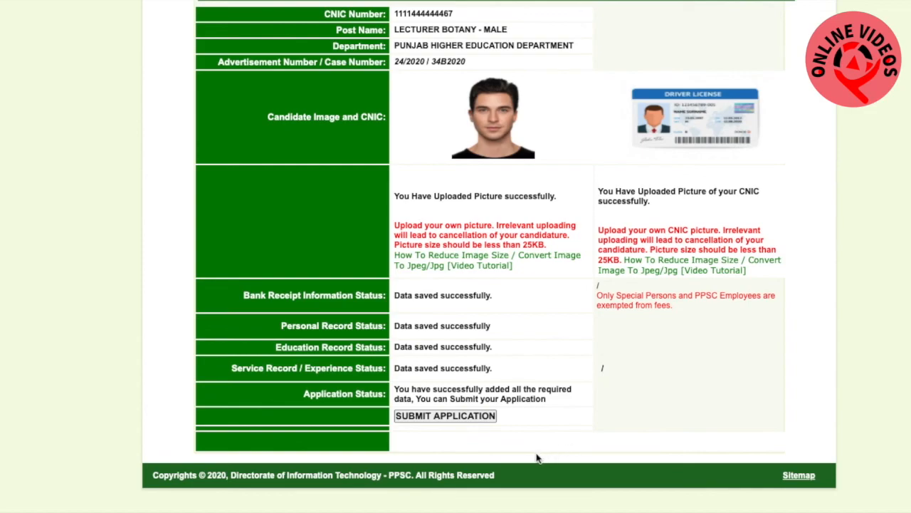